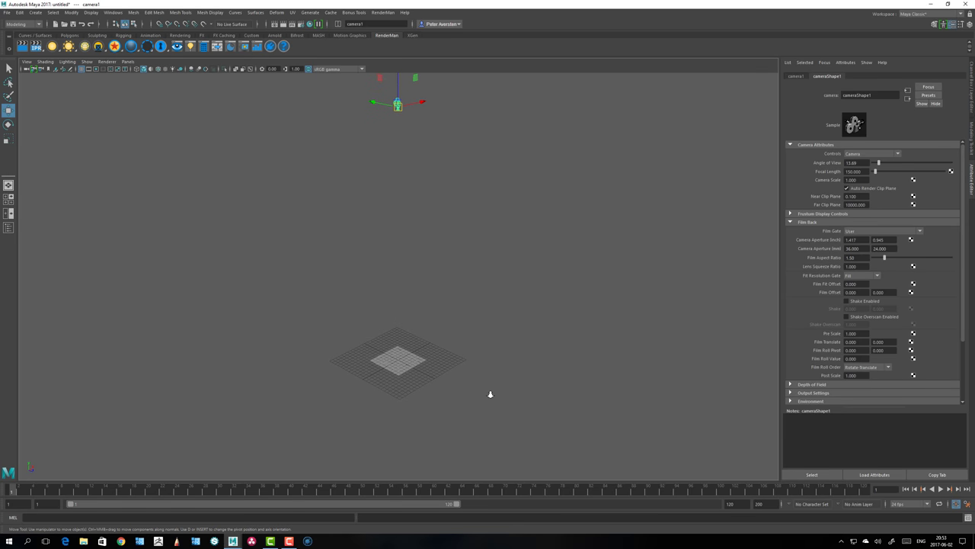
# Select the ground plane and the camera above it in turn to examine their transform values and the camera's lens settings.
pyautogui.keyDown('alt'); pyautogui.moveTo(372, 385); pyautogui.dragTo(386, 340, button='middle'); pyautogui.keyUp('alt')
pyautogui.keyDown('alt'); pyautogui.moveTo(385, 340); pyautogui.dragTo(432, 307, button='right'); pyautogui.keyUp('alt')
pyautogui.moveTo(470, 285); pyautogui.dragTo(370, 379)
pyautogui.keyDown('alt'); pyautogui.moveTo(352, 307); pyautogui.dragTo(355, 308); pyautogui.keyUp('alt')
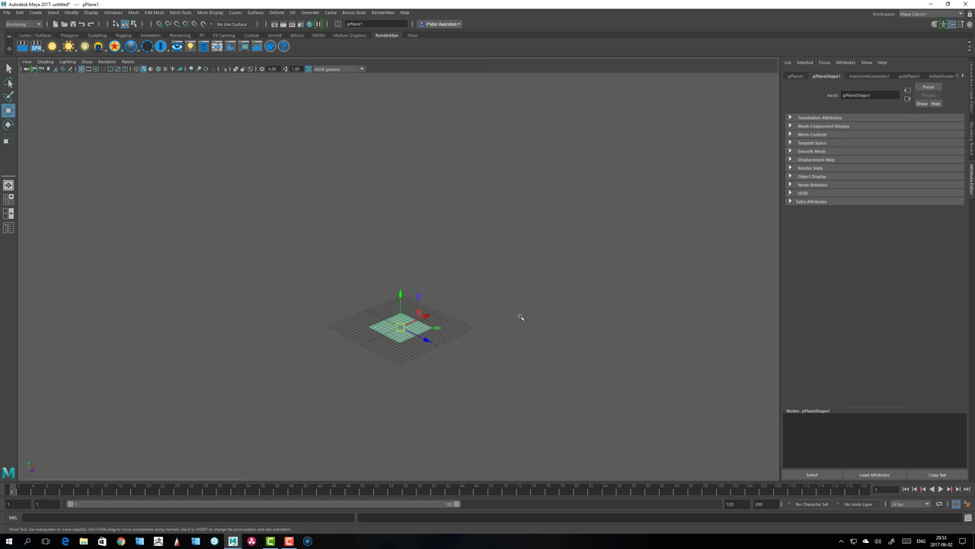
pyautogui.hotkey('ctrl', 'a')
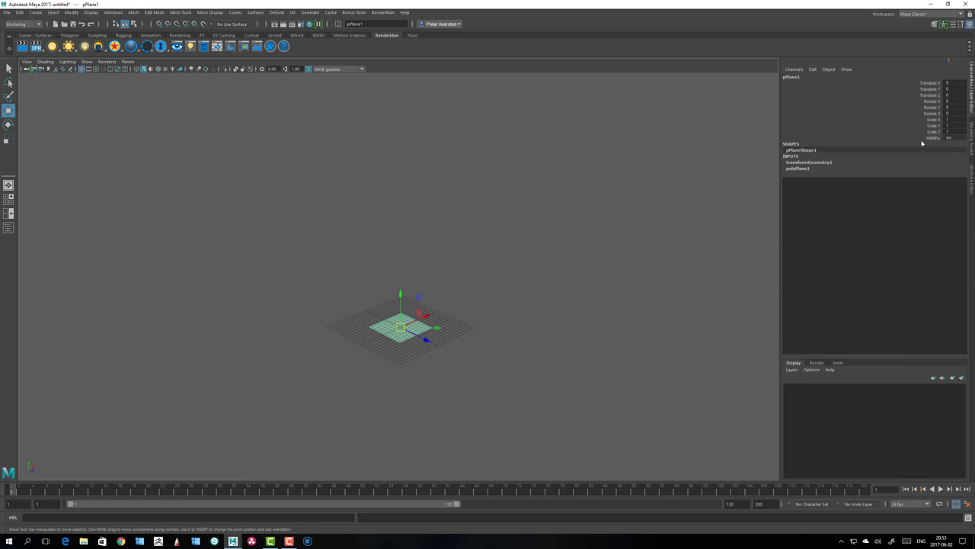
pyautogui.keyDown('alt'); pyautogui.moveTo(511, 272); pyautogui.dragTo(517, 338, button='middle'); pyautogui.keyUp('alt')
pyautogui.click(452, 131)
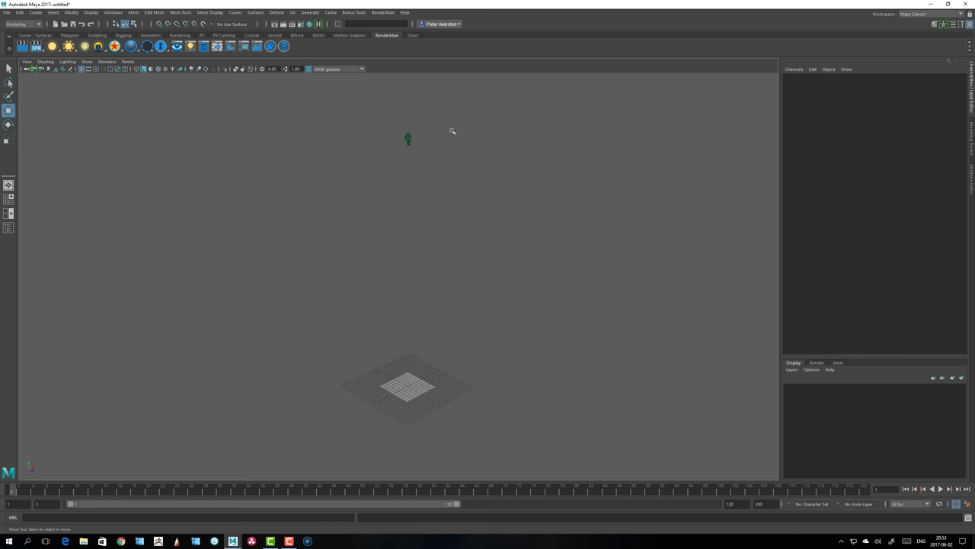
pyautogui.moveTo(452, 132); pyautogui.dragTo(373, 182)
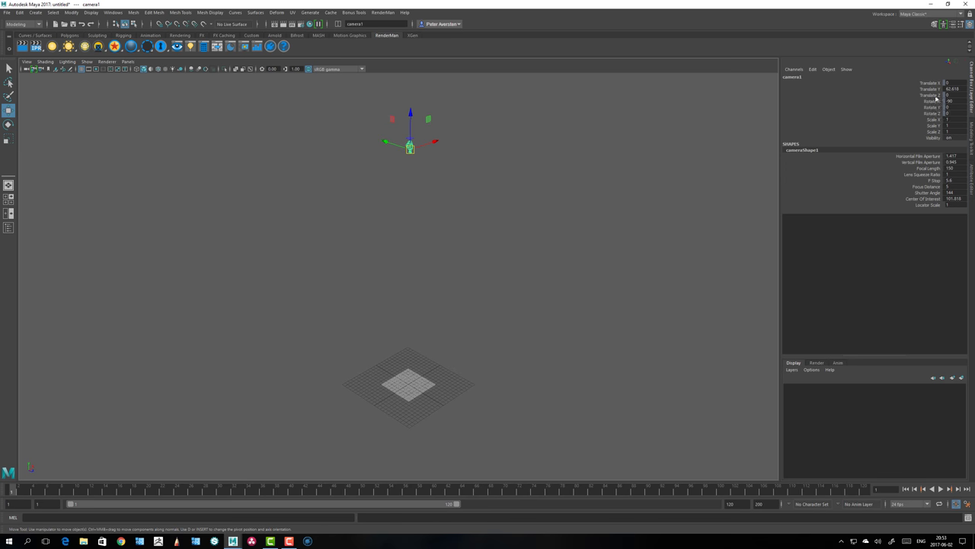
pyautogui.click(445, 140)
pyautogui.moveTo(443, 126); pyautogui.dragTo(390, 190)
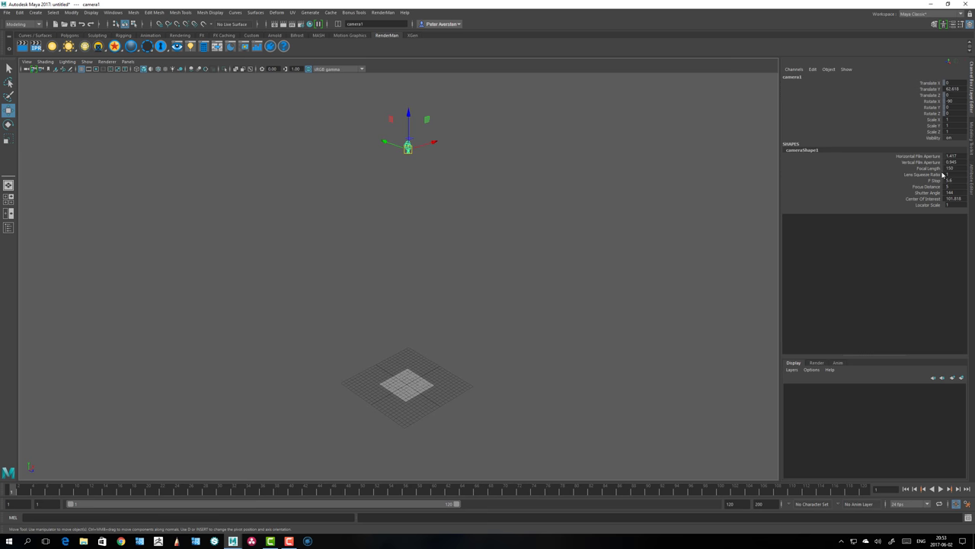
pyautogui.scroll(3, 464, 239)
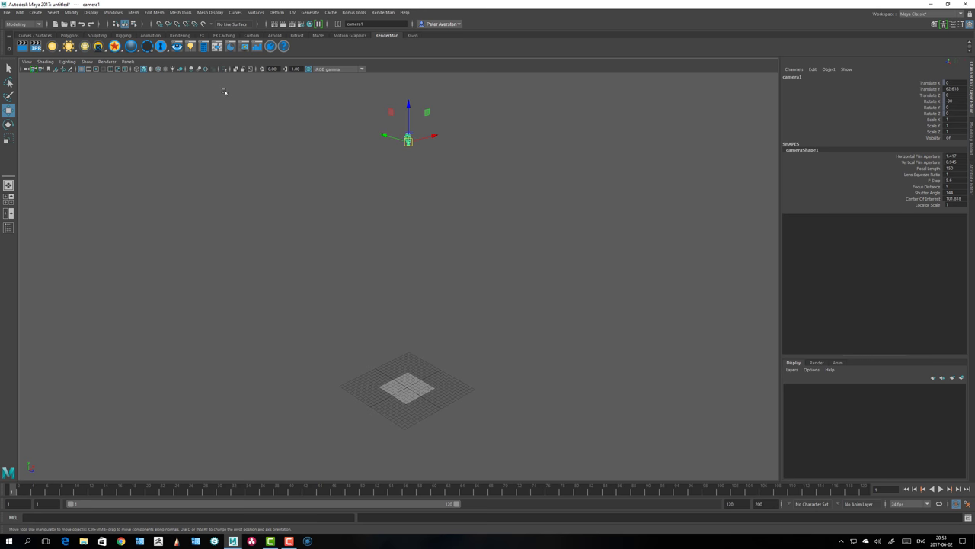
# Check the image size in the render settings and view the plane through camera1 with its resolution gate.
pyautogui.click(301, 24)
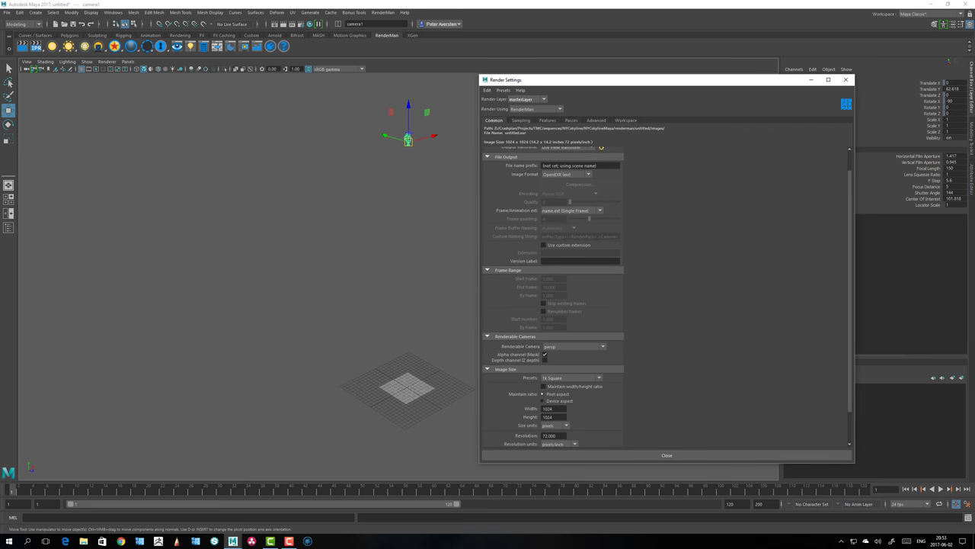
pyautogui.click(664, 455)
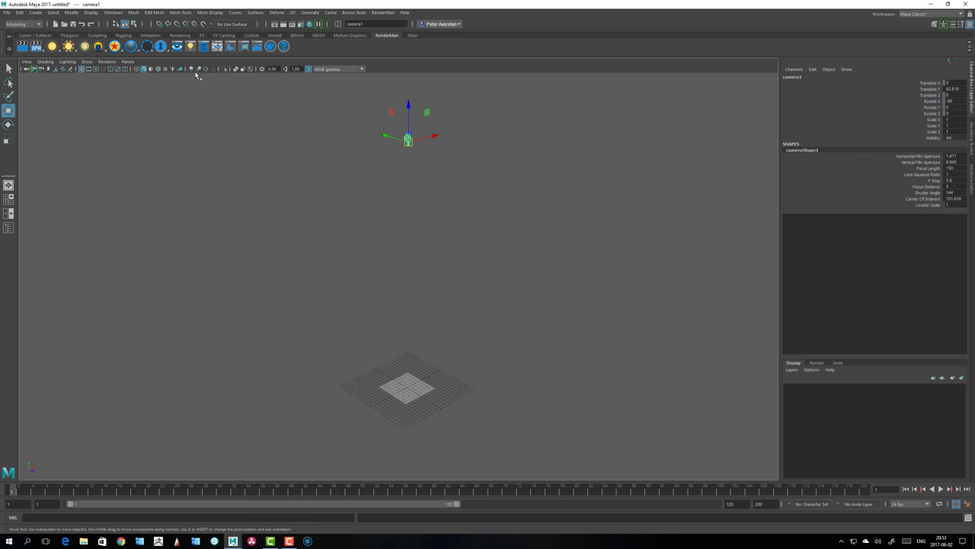
pyautogui.click(128, 62)
pyautogui.moveTo(175, 69)
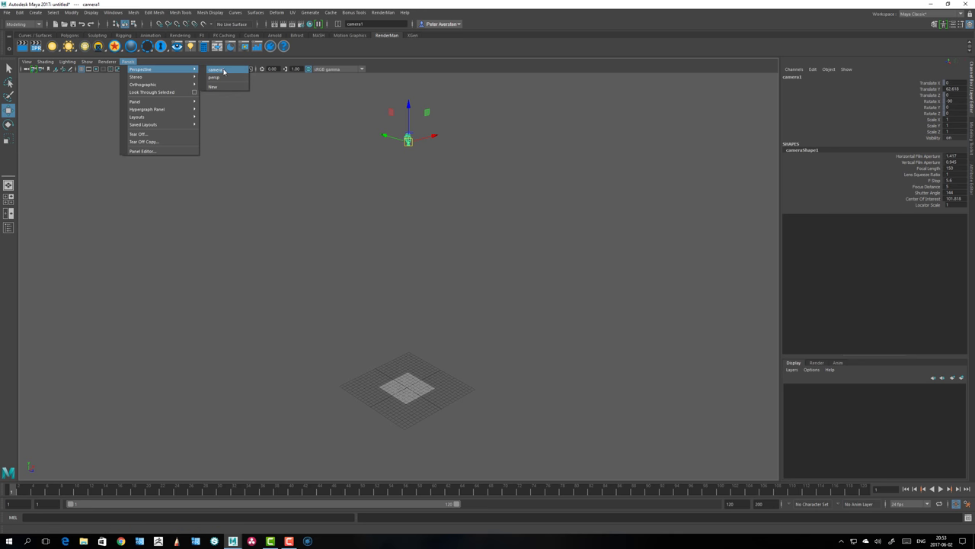
pyautogui.click(216, 70)
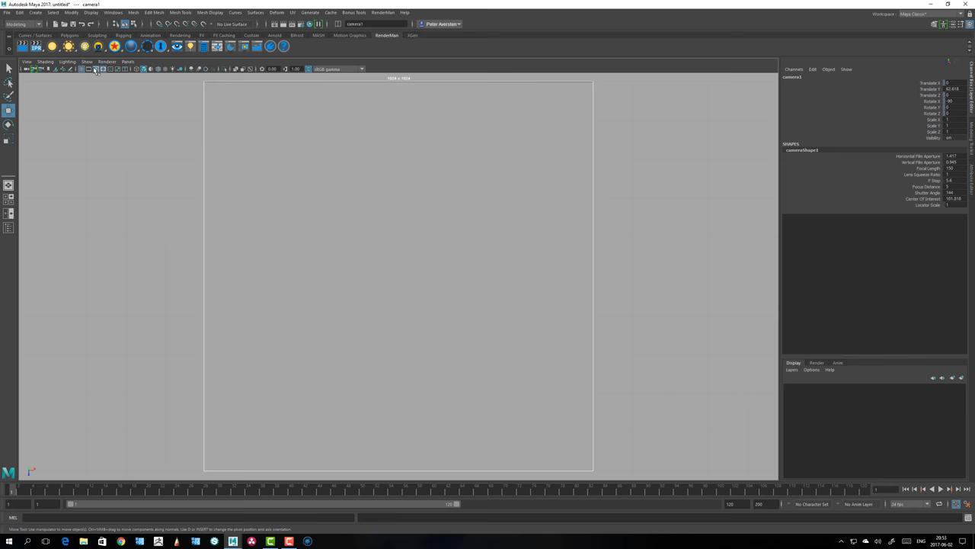
pyautogui.click(95, 69)
pyautogui.click(96, 69)
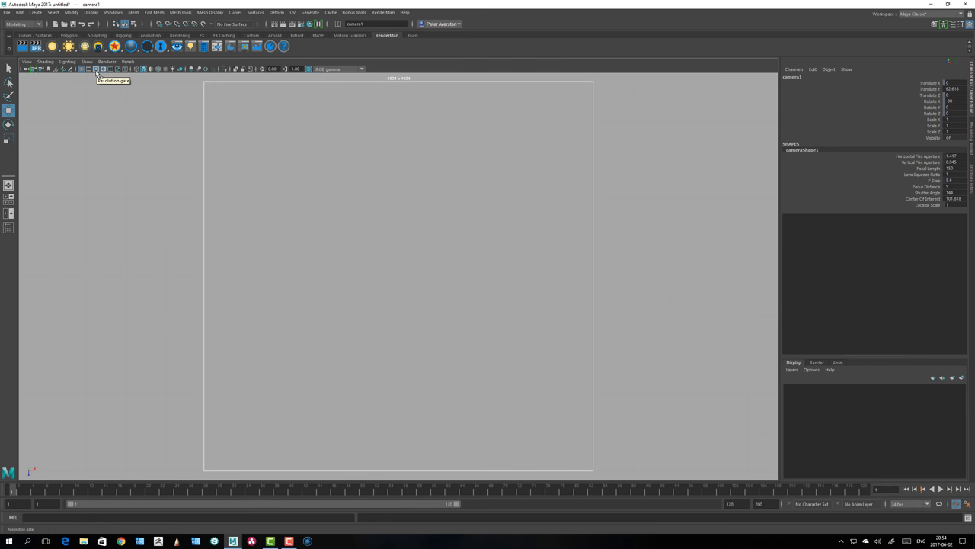
pyautogui.click(95, 69)
pyautogui.click(95, 69)
pyautogui.press('space')
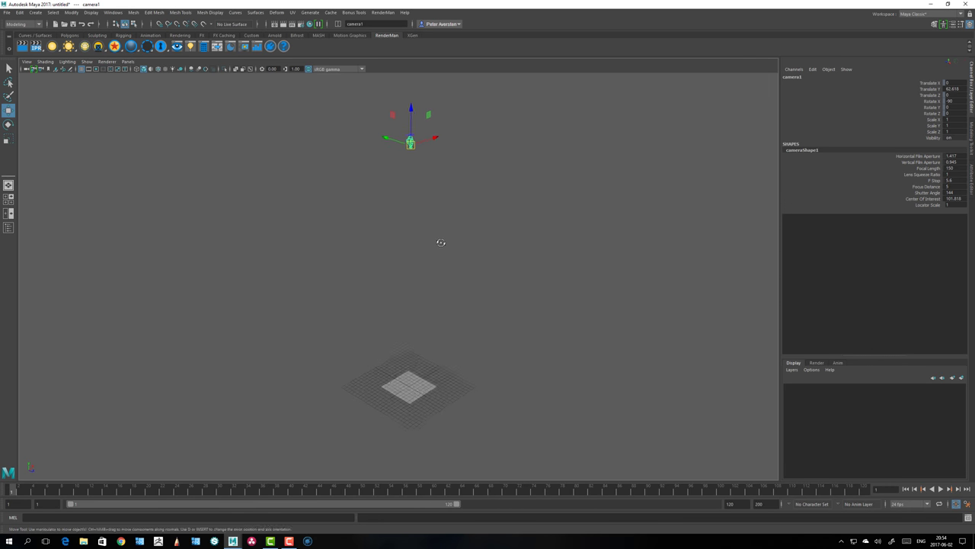
# Select the ground plane and open the options for exporting the selection to Alembic, keeping UV Write enabled.
pyautogui.keyDown('alt'); pyautogui.moveTo(439, 242); pyautogui.dragTo(471, 244); pyautogui.keyUp('alt')
pyautogui.keyDown('alt'); pyautogui.moveTo(442, 274); pyautogui.dragTo(501, 250); pyautogui.keyUp('alt')
pyautogui.click(500, 250)
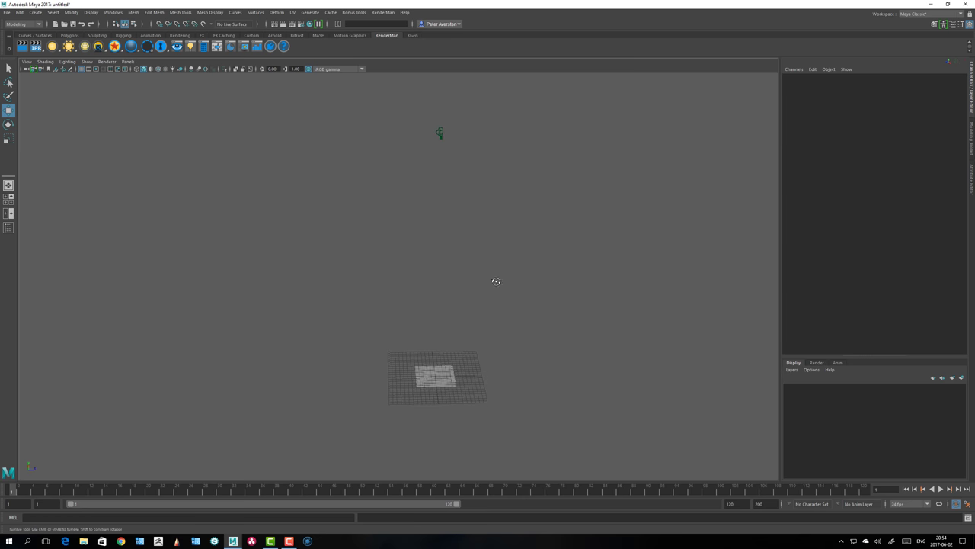
pyautogui.moveTo(532, 304); pyautogui.dragTo(385, 426)
pyautogui.click(450, 407)
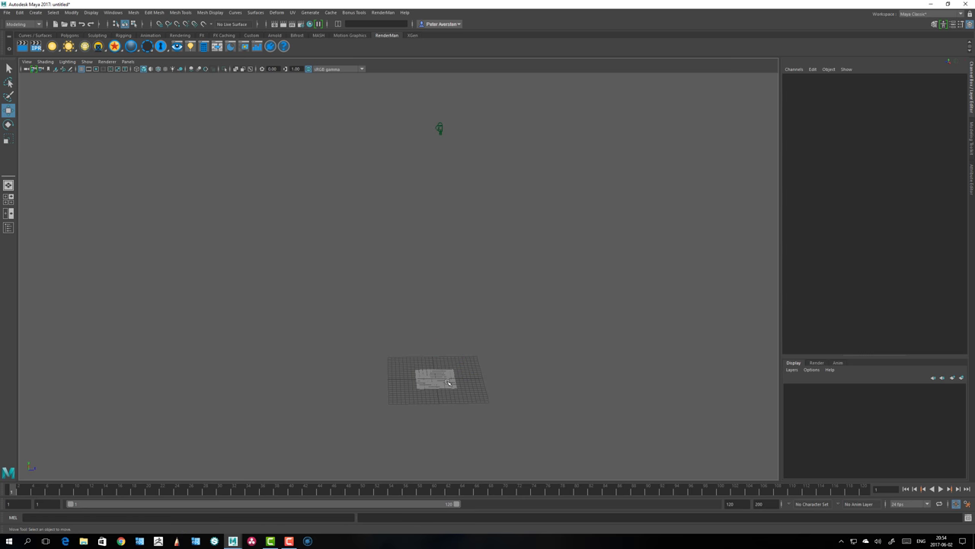
pyautogui.click(447, 379)
pyautogui.press('space')
pyautogui.click(466, 337)
pyautogui.moveTo(481, 336); pyautogui.dragTo(386, 418)
pyautogui.click(330, 12)
pyautogui.moveTo(341, 29)
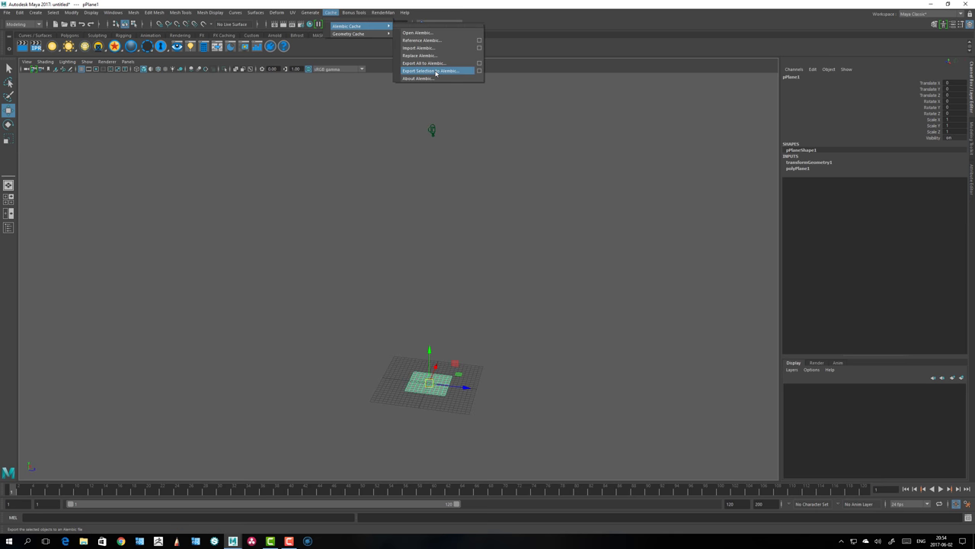
pyautogui.click(480, 71)
pyautogui.scroll(-15, 585, 247)
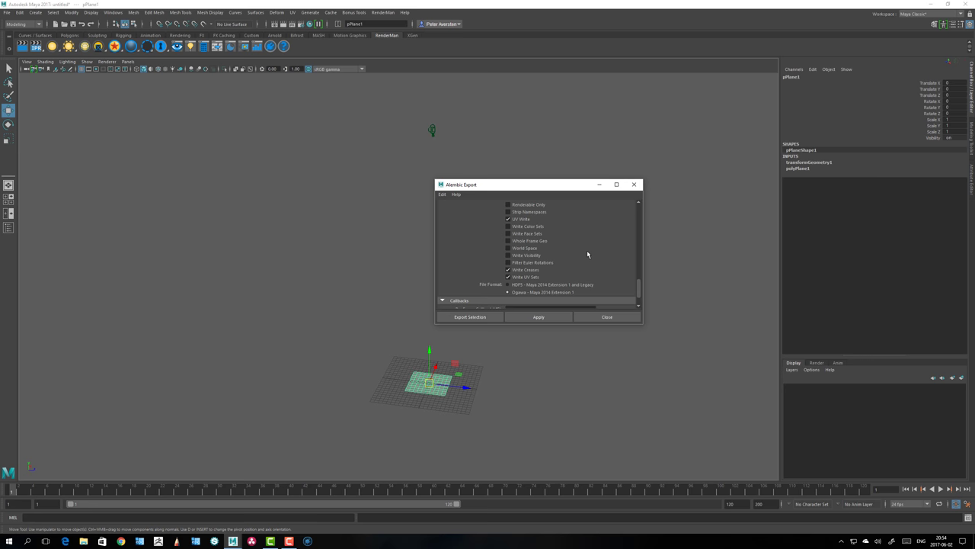
pyautogui.click(509, 219)
pyautogui.moveTo(504, 324); pyautogui.dragTo(488, 391)
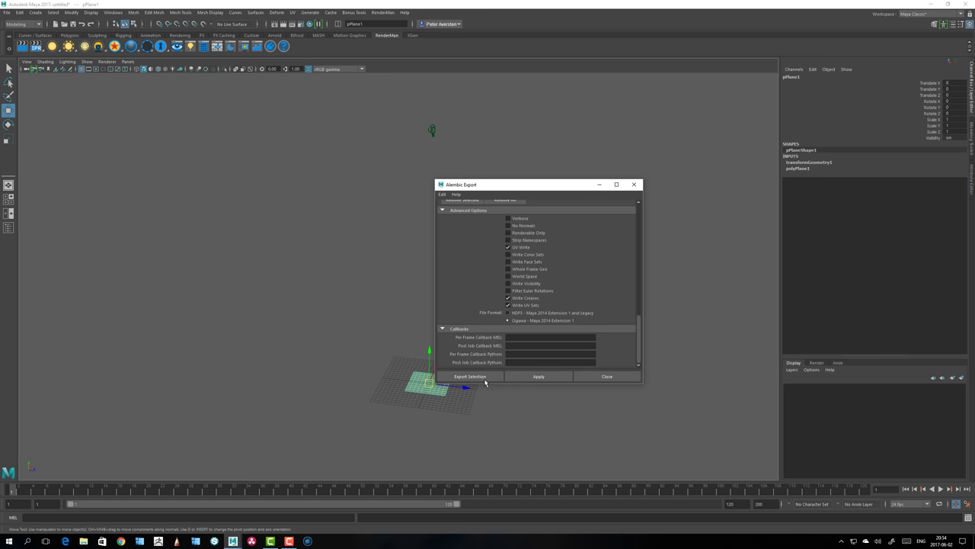
# Export the selected plane to the Desktop as plane.abc, replacing the existing file.
pyautogui.click(488, 380)
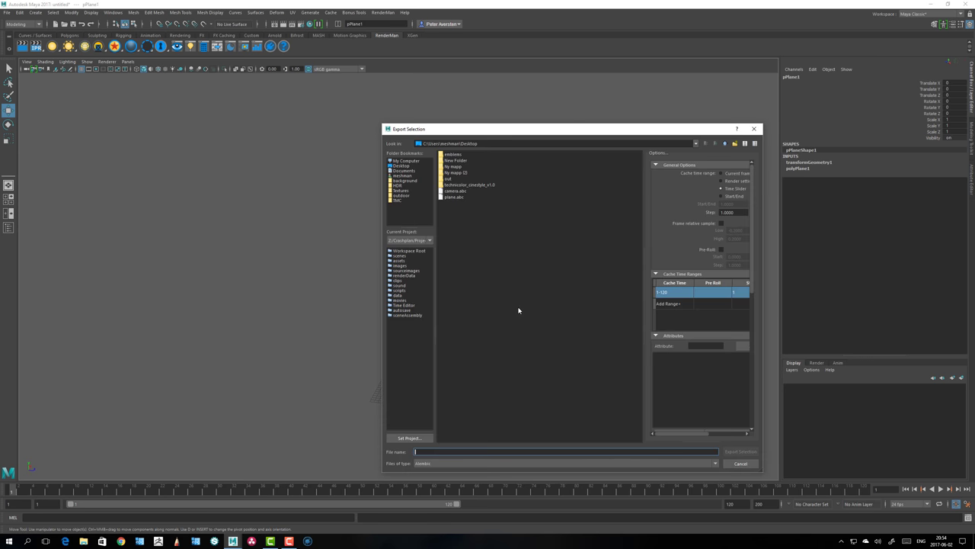
pyautogui.click(454, 197)
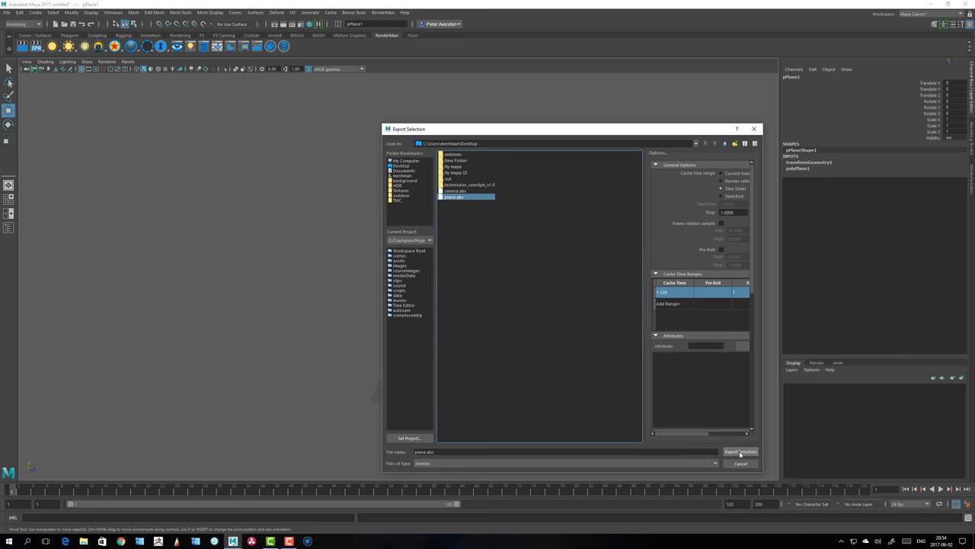
pyautogui.click(740, 452)
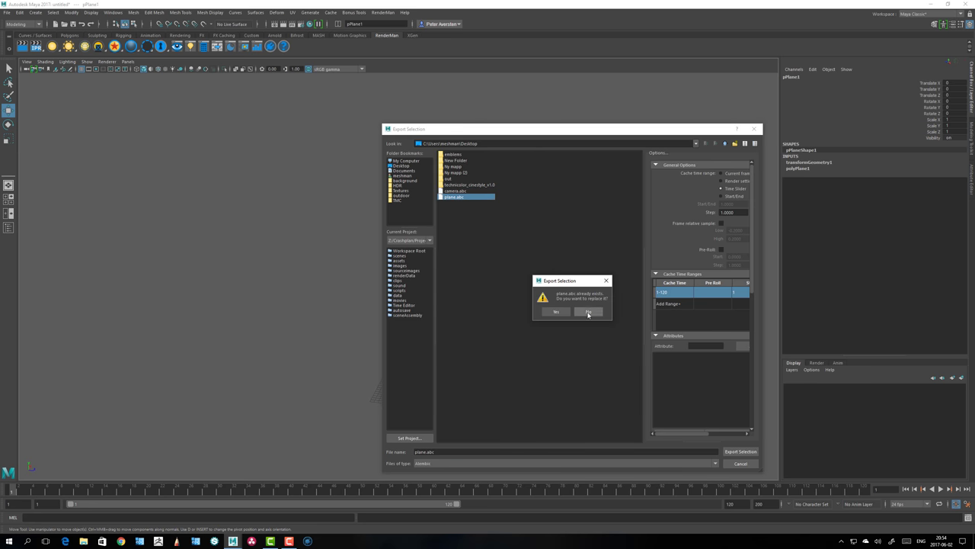
pyautogui.click(556, 312)
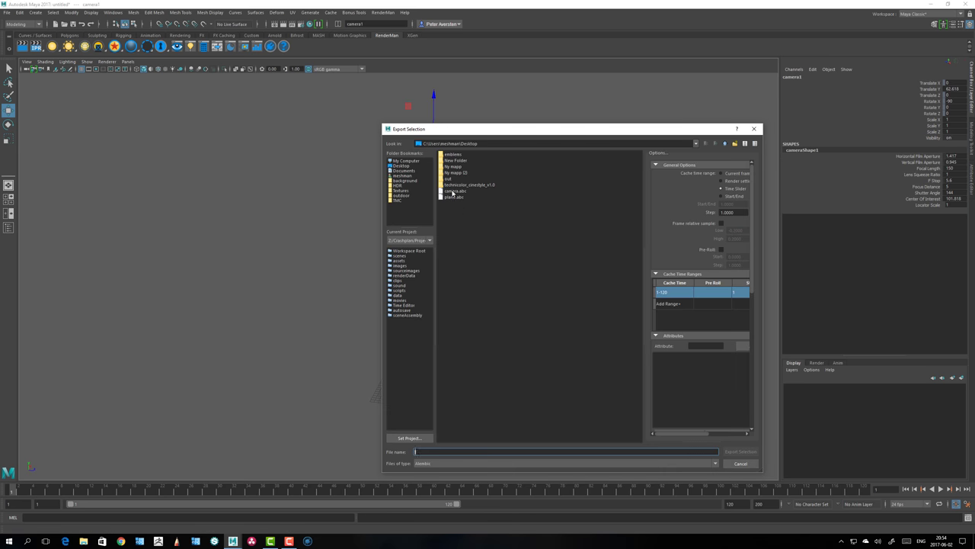
# Export the selected camera as an Alembic file over the existing camera.abc on the Desktop.
pyautogui.click(453, 192)
pyautogui.click(736, 453)
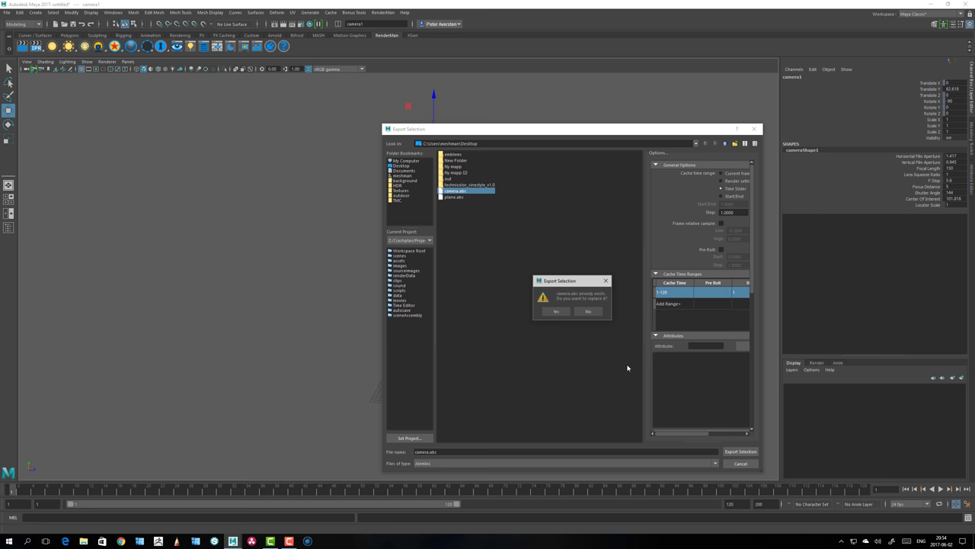
pyautogui.click(559, 313)
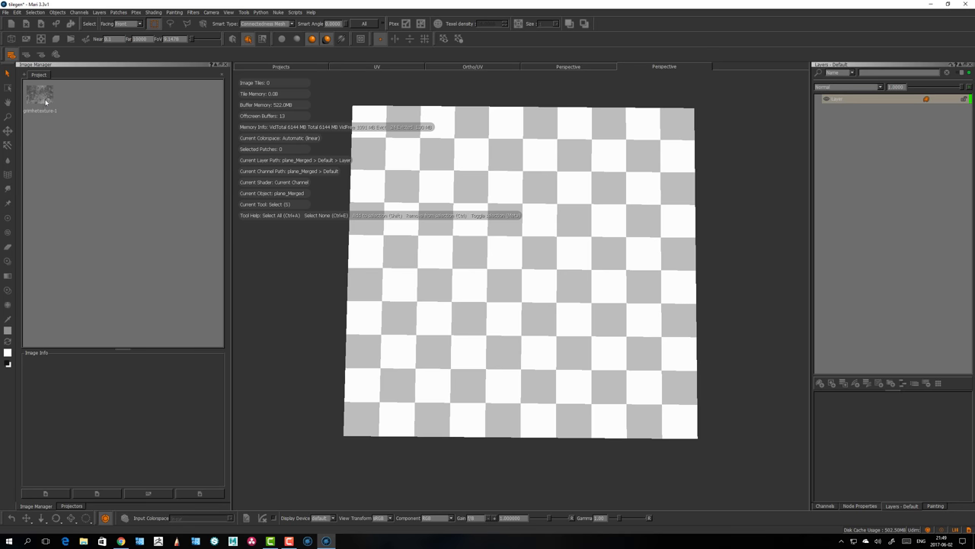
# Switch to Mari and load camera.abc from the Desktop as a projector with the default camera settings.
pyautogui.click(72, 505)
pyautogui.rightClick(82, 86)
pyautogui.click(98, 95)
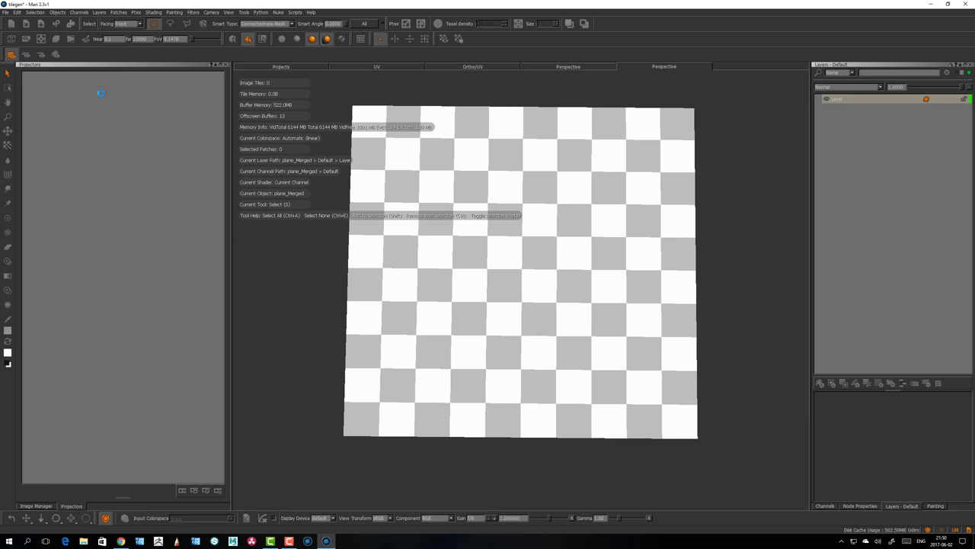
pyautogui.click(465, 266)
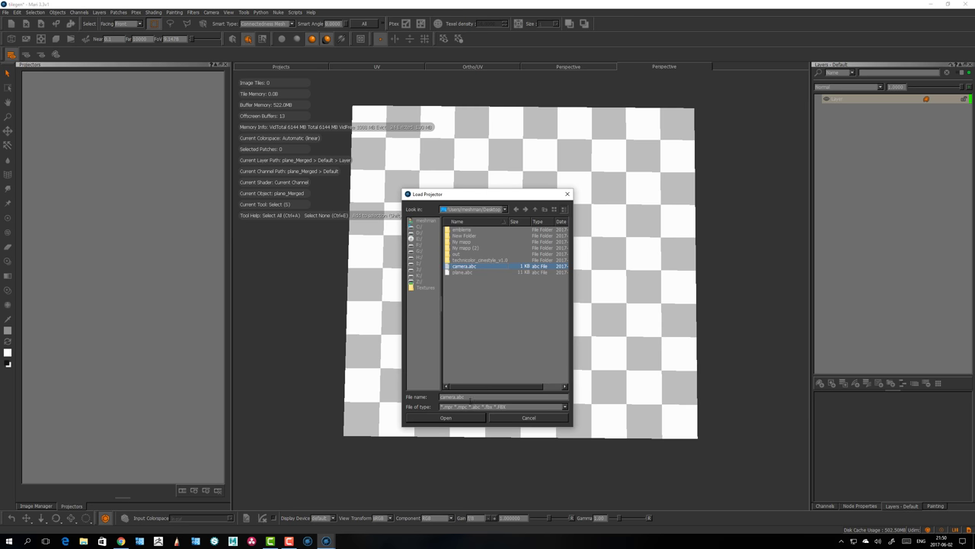
pyautogui.click(456, 420)
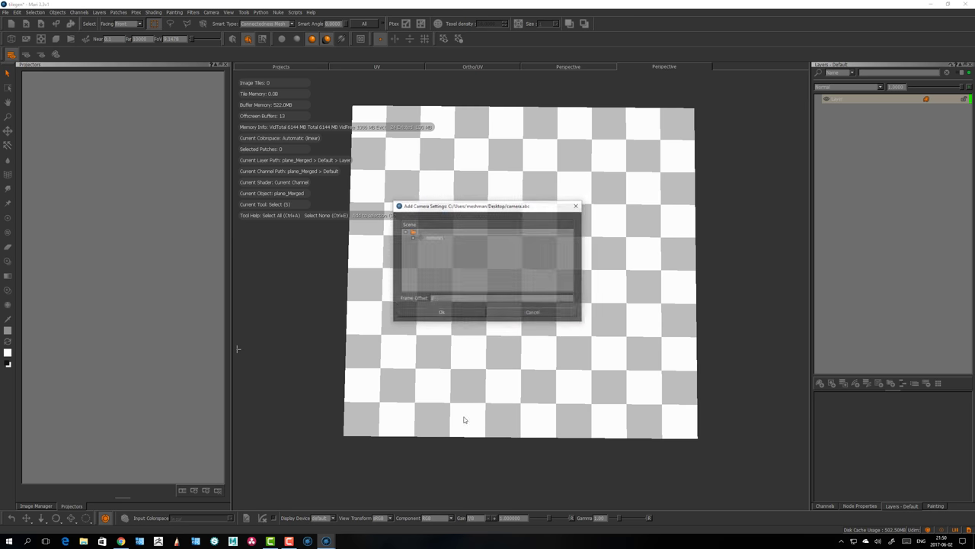
pyautogui.click(445, 313)
# Make the cameraShape1 projector current so the plane is viewed through the imported camera.
pyautogui.keyDown('alt'); pyautogui.moveTo(386, 284); pyautogui.dragTo(473, 276); pyautogui.keyUp('alt')
pyautogui.scroll(-3, 477, 270)
pyautogui.rightClick(51, 76)
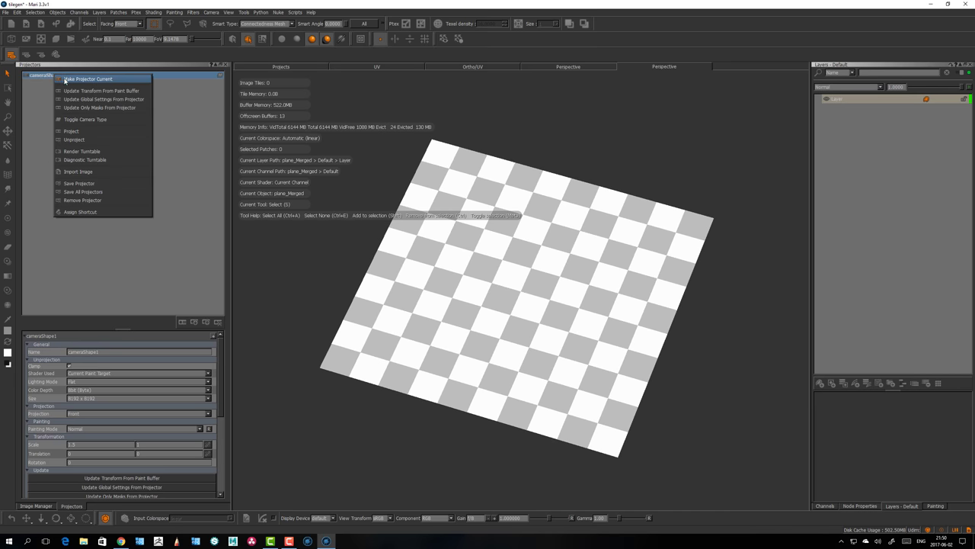
pyautogui.click(84, 79)
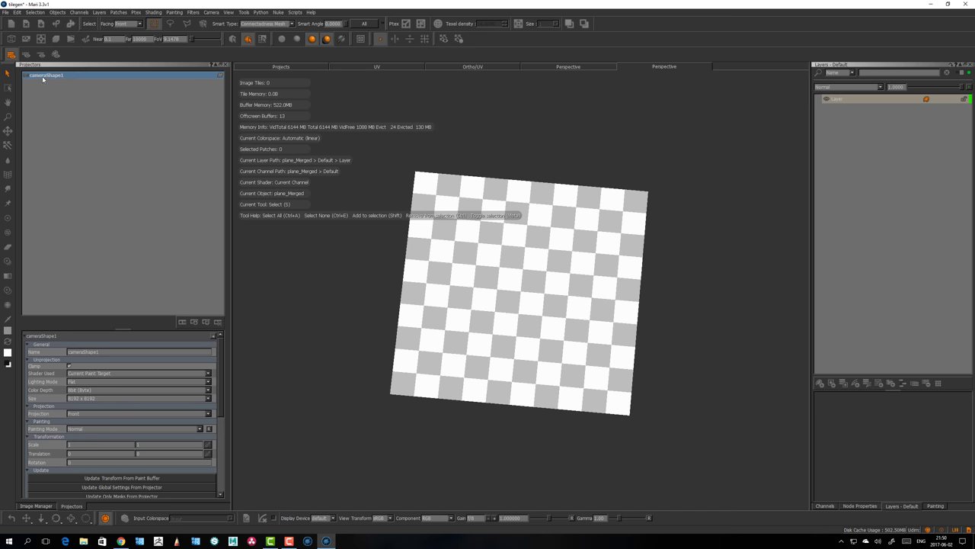
pyautogui.rightClick(41, 77)
pyautogui.click(64, 82)
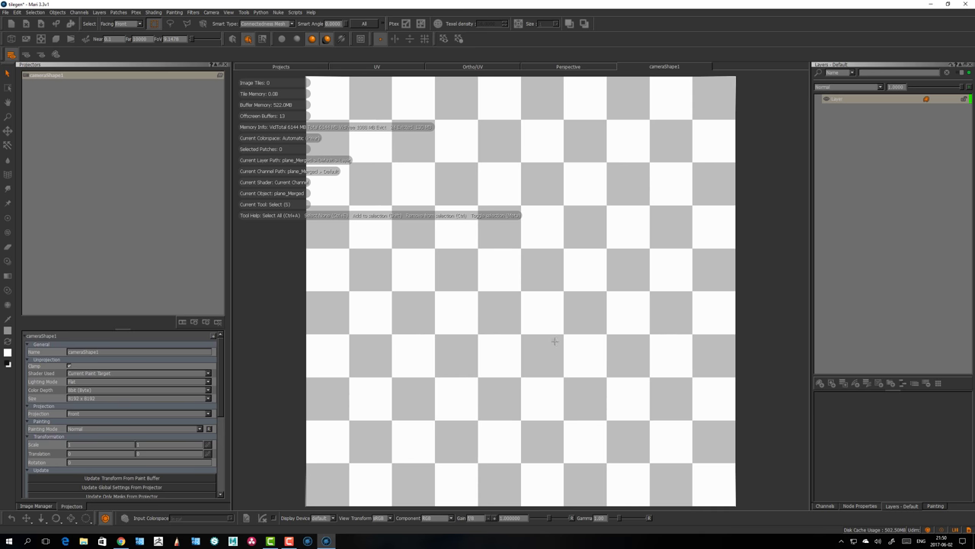
# Position and scale the grunge texture with the Paint Through tool so that it covers the whole plane.
pyautogui.press('u')
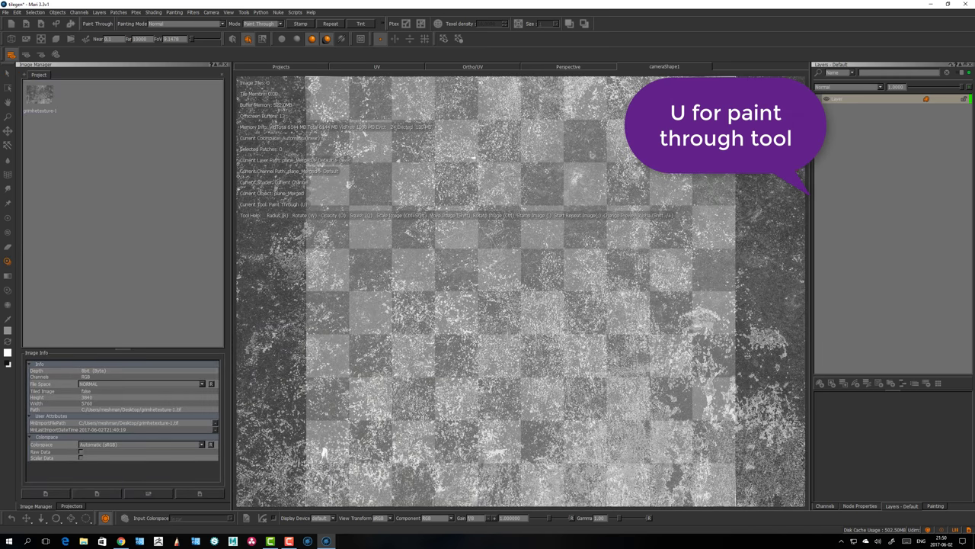
pyautogui.moveTo(459, 283)
pyautogui.keyDown('ctrl'); pyautogui.keyDown('shift'); pyautogui.mouseDown()
pyautogui.moveTo(522, 284)
pyautogui.moveTo(492, 272)
pyautogui.moveTo(481, 282)
pyautogui.moveTo(545, 290)
pyautogui.mouseUp(); pyautogui.keyUp('shift'); pyautogui.keyUp('ctrl')
pyautogui.press('z')
pyautogui.press('u')
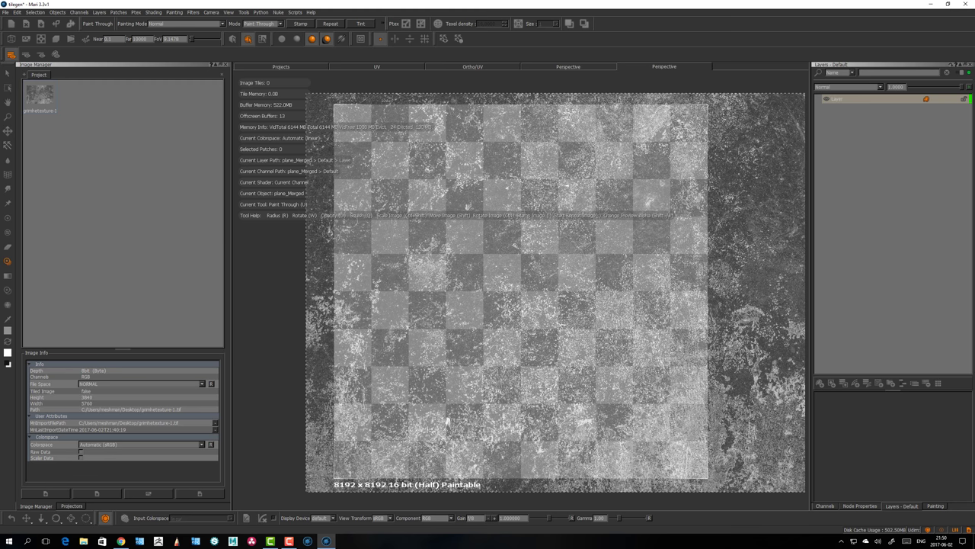
pyautogui.moveTo(563, 411)
pyautogui.keyDown('shift'); pyautogui.mouseDown()
pyautogui.moveTo(393, 407)
pyautogui.moveTo(488, 404)
pyautogui.moveTo(474, 402)
pyautogui.moveTo(475, 412)
pyautogui.mouseUp(); pyautogui.keyUp('shift')
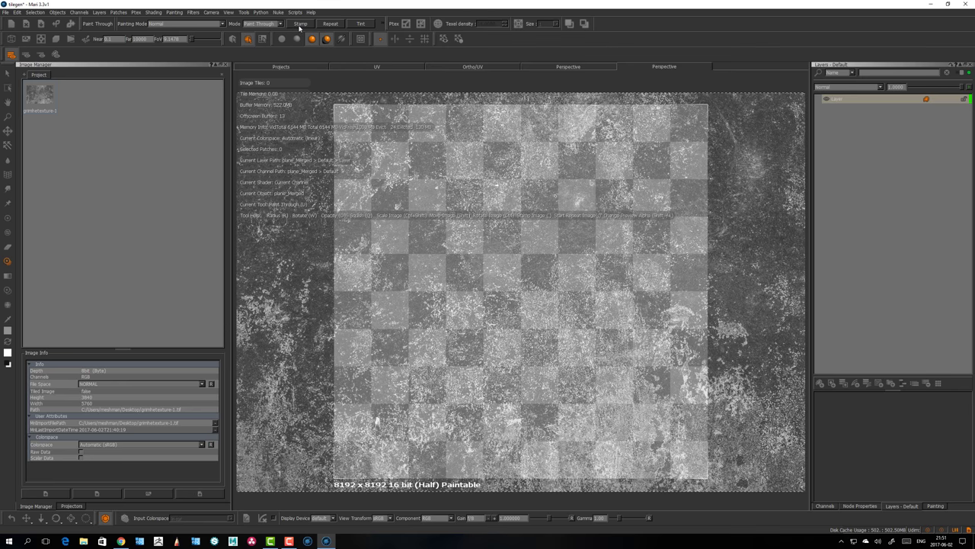
# Stamp the grunge texture onto the plane, check the projection at an angle, and return to the Select tool.
pyautogui.click(300, 25)
pyautogui.press('p')
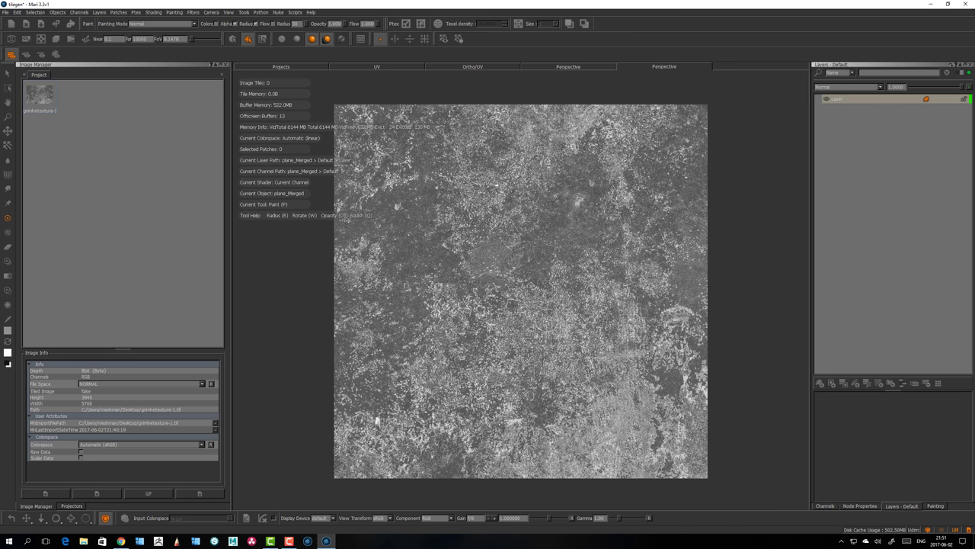
pyautogui.moveTo(441, 293)
pyautogui.keyDown('alt'); pyautogui.mouseDown()
pyautogui.moveTo(459, 292)
pyautogui.moveTo(449, 336)
pyautogui.moveTo(397, 287)
pyautogui.moveTo(427, 228)
pyautogui.mouseUp(); pyautogui.keyUp('alt')
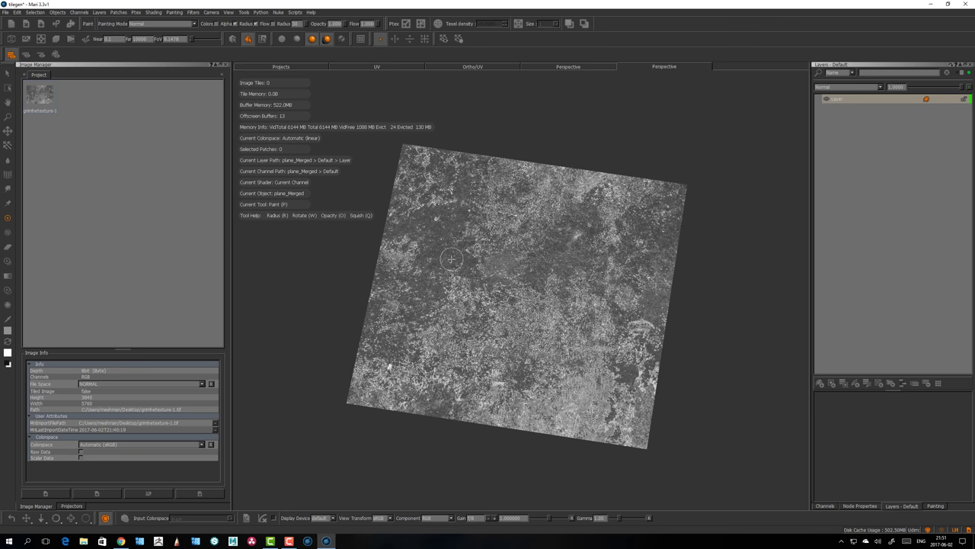
pyautogui.keyDown('alt'); pyautogui.moveTo(455, 276); pyautogui.dragTo(457, 267); pyautogui.keyUp('alt')
pyautogui.click(7, 74)
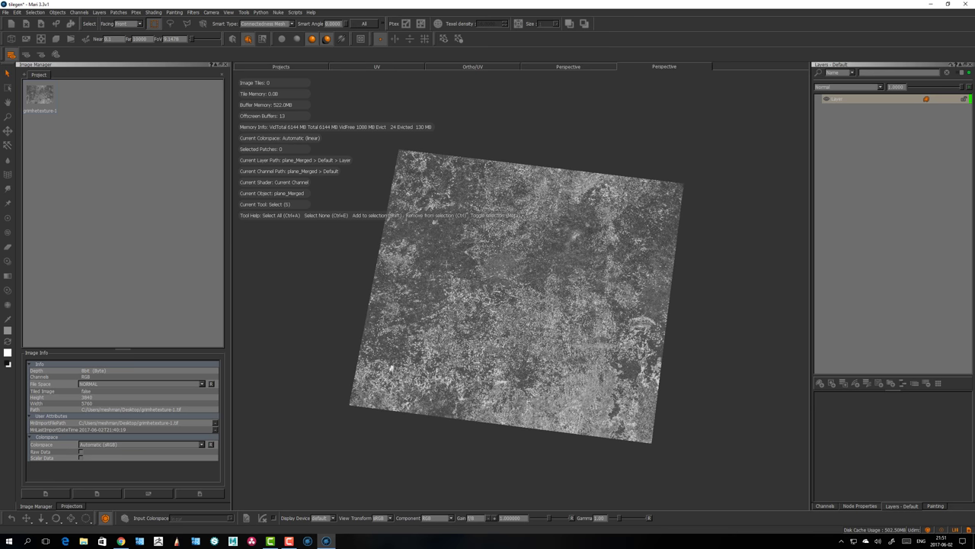
# Select the plane's patch and send its painted texture to the Image Manager.
pyautogui.moveTo(490, 227)
pyautogui.mouseDown()
pyautogui.moveTo(503, 235)
pyautogui.moveTo(493, 237)
pyautogui.mouseUp()
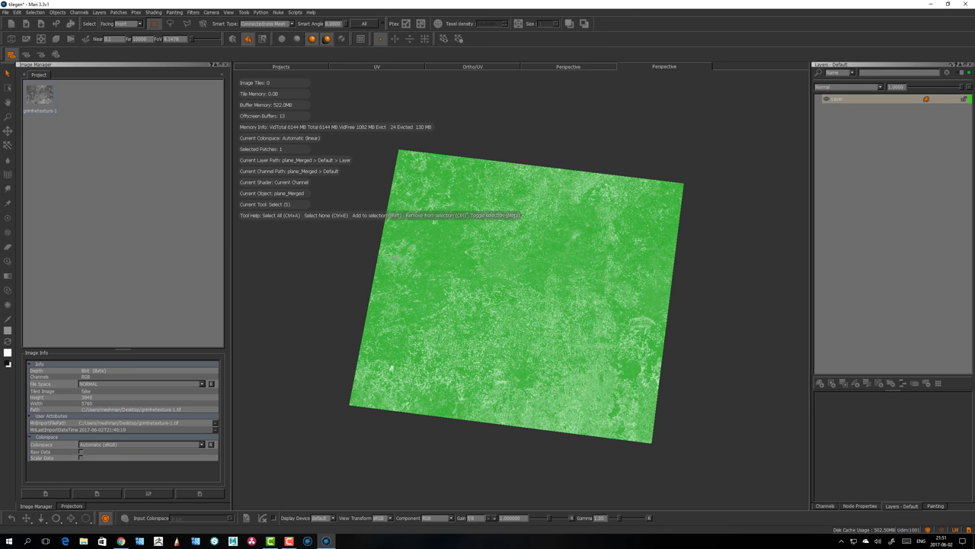
pyautogui.rightClick(494, 237)
pyautogui.moveTo(517, 349)
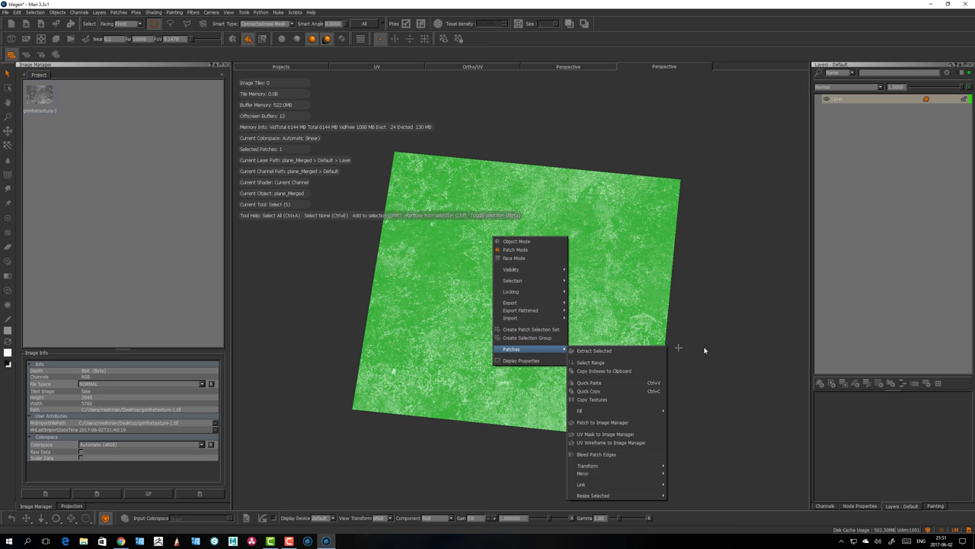
pyautogui.click(603, 422)
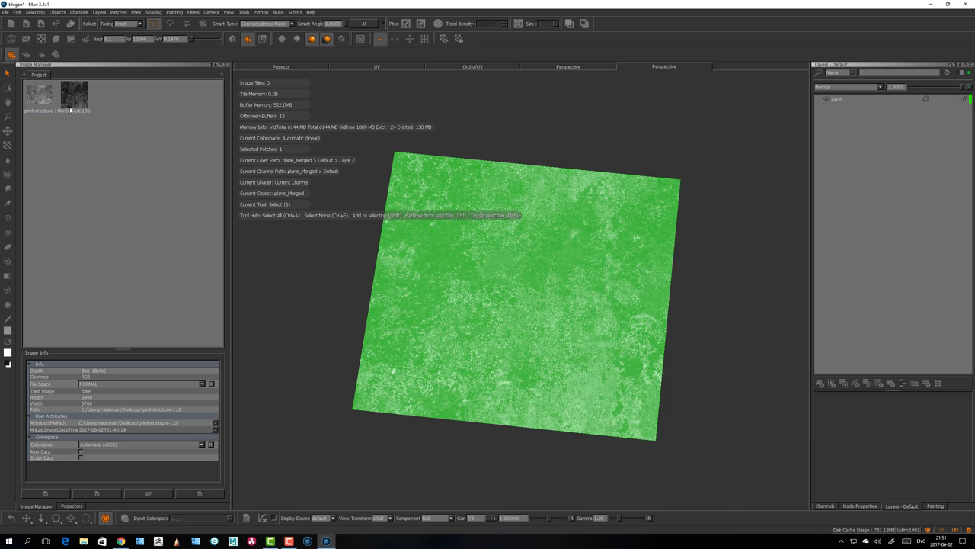
# Set the colorspace of the extracted patch image to linear.
pyautogui.click(76, 100)
pyautogui.click(109, 444)
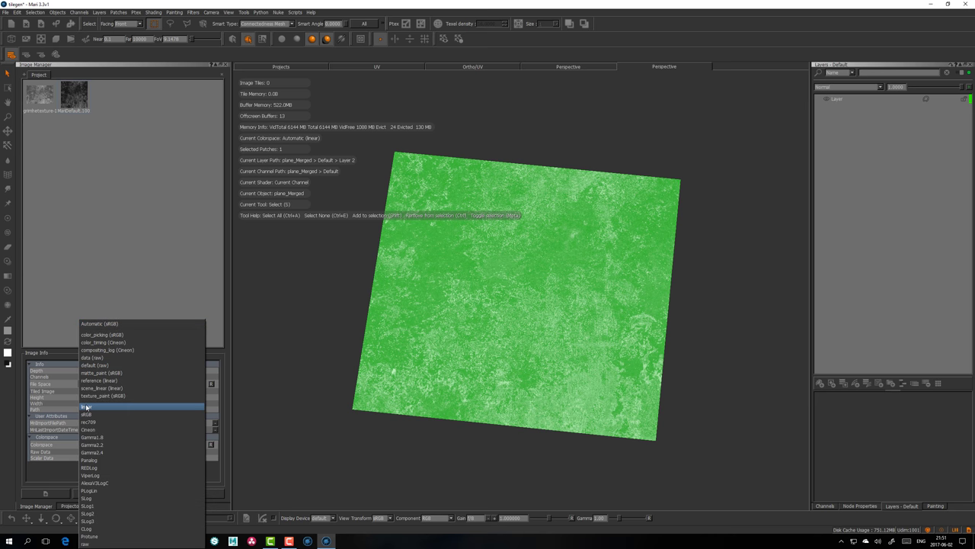
pyautogui.click(76, 100)
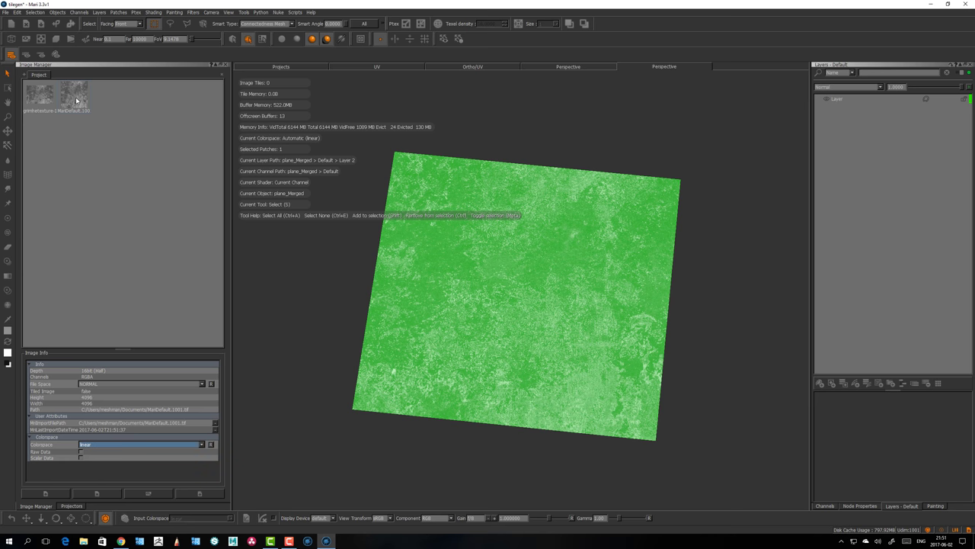
# Add a Tiled procedural layer above the painted layer and use the extracted patch image as its tile image.
pyautogui.click(837, 99)
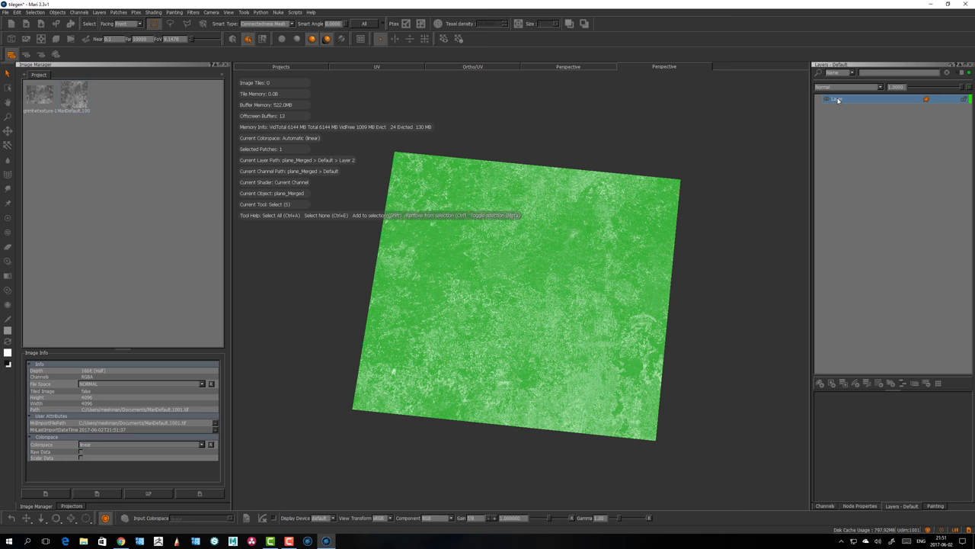
pyautogui.press('Tab')
pyautogui.write('til')
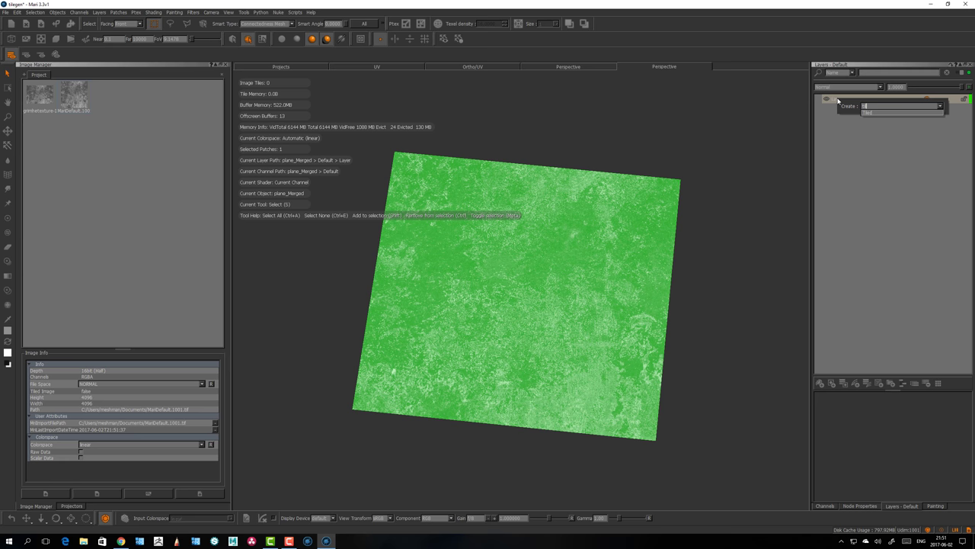
pyautogui.press('Down')
pyautogui.press('Return')
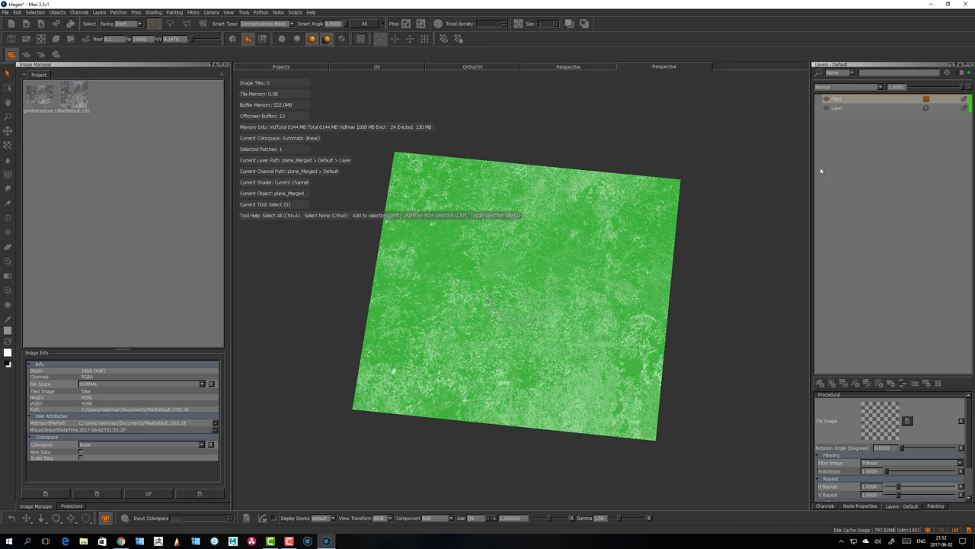
pyautogui.moveTo(84, 99); pyautogui.dragTo(876, 420)
pyautogui.moveTo(876, 421); pyautogui.dragTo(877, 423)
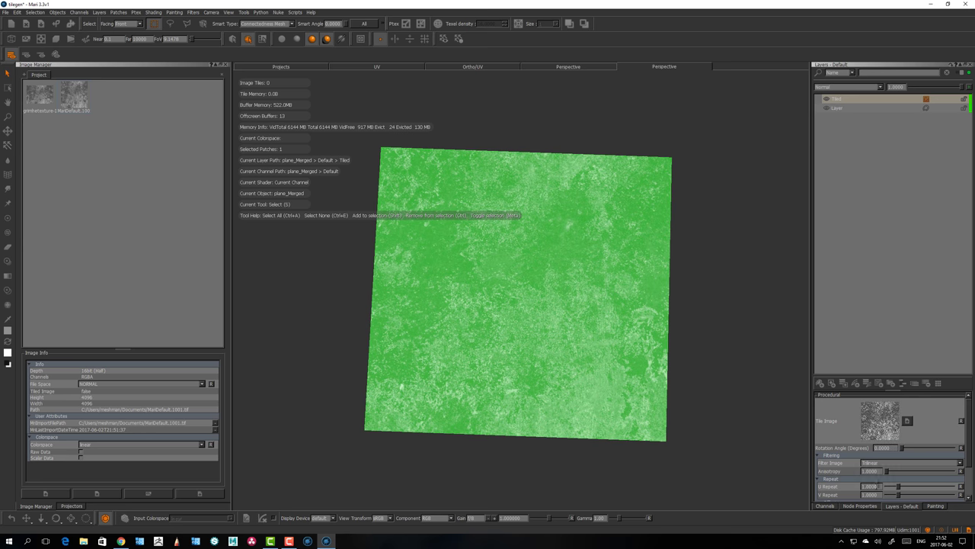
# Offset the Tiled layer's texture by 0.5 in both U and V, with the repeats kept at 1.
pyautogui.moveTo(879, 485); pyautogui.dragTo(840, 479)
pyautogui.write('1')
pyautogui.press('Tab')
pyautogui.write('.')
pyautogui.moveTo(969, 452); pyautogui.dragTo(971, 486)
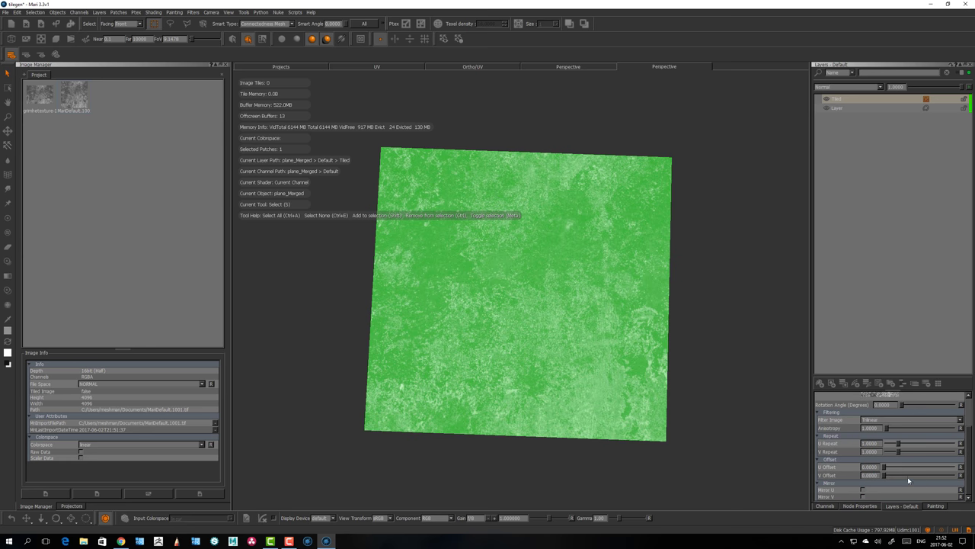
pyautogui.moveTo(886, 469); pyautogui.dragTo(897, 468)
pyautogui.doubleClick(870, 467)
pyautogui.write('0.5')
pyautogui.press('Tab')
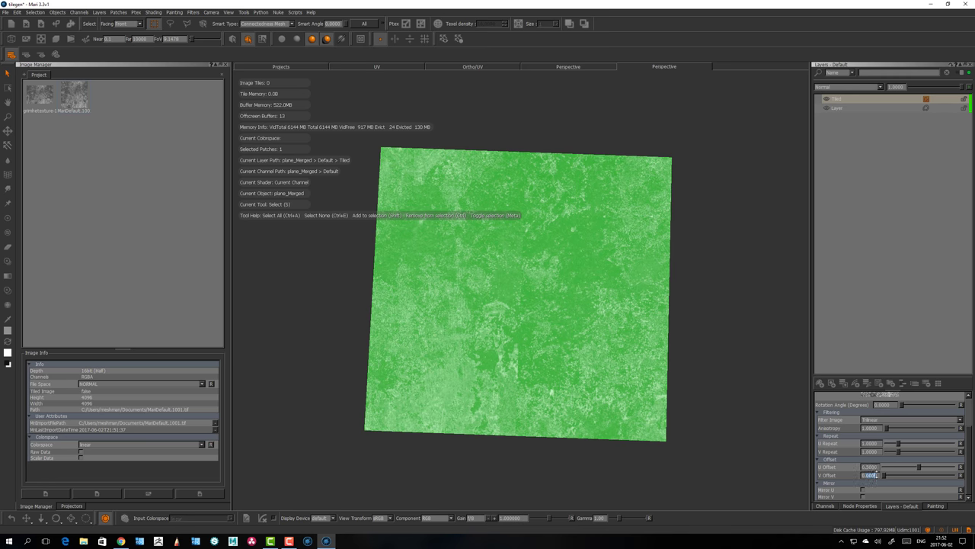
pyautogui.write('0.5')
pyautogui.press('Tab')
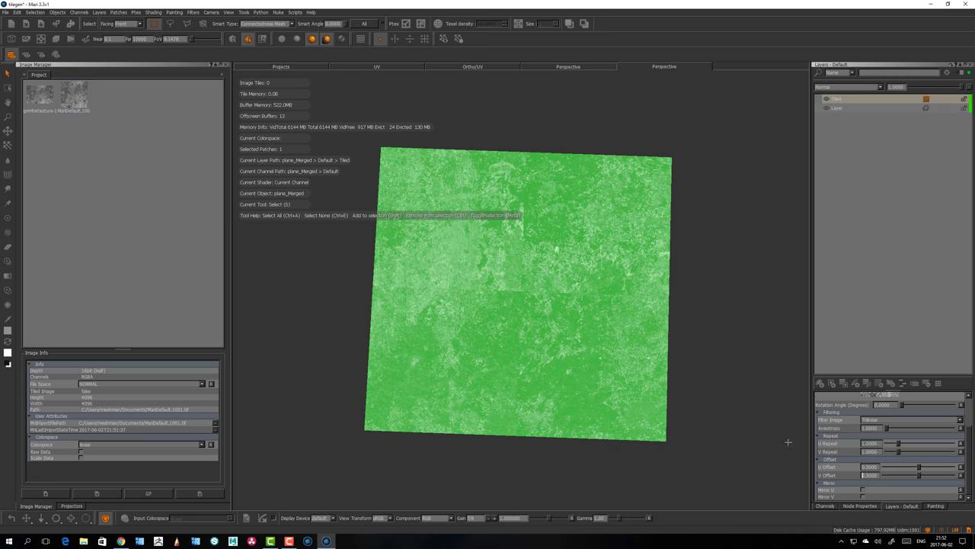
# Deselect the patch and add a new paintable layer above the Tiled layer for covering the seams.
pyautogui.click(715, 381)
pyautogui.keyDown('alt'); pyautogui.moveTo(715, 381); pyautogui.dragTo(678, 296); pyautogui.keyUp('alt')
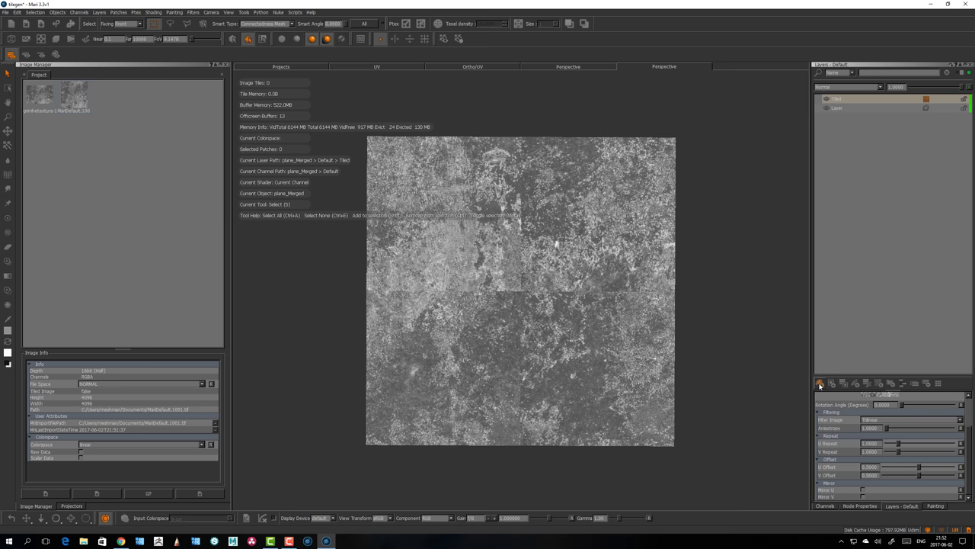
pyautogui.click(820, 384)
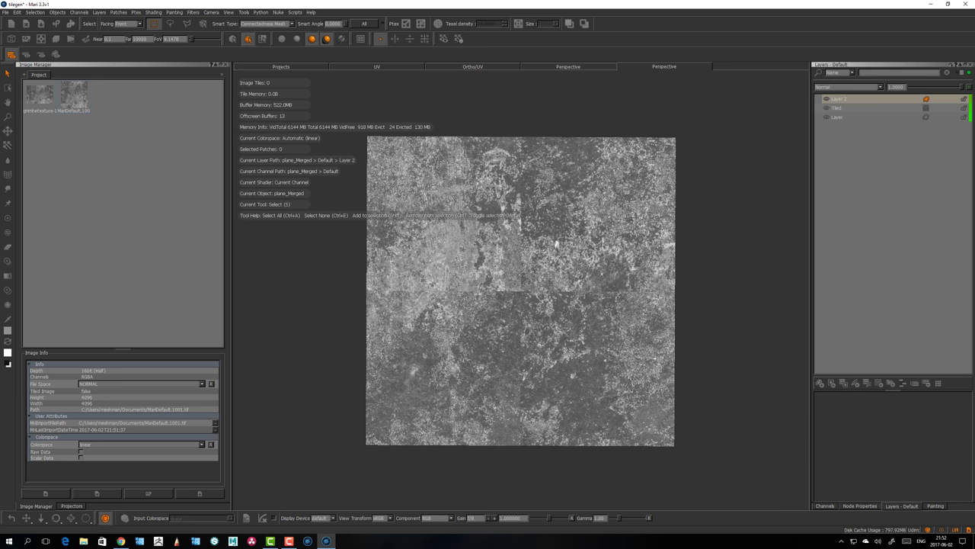
pyautogui.keyDown('alt'); pyautogui.moveTo(567, 289); pyautogui.dragTo(569, 291, button='right'); pyautogui.keyUp('alt')
pyautogui.keyDown('alt'); pyautogui.moveTo(569, 291); pyautogui.dragTo(563, 288, button='middle'); pyautogui.keyUp('alt')
pyautogui.keyDown('alt'); pyautogui.moveTo(563, 288); pyautogui.dragTo(620, 305, button='right'); pyautogui.keyUp('alt')
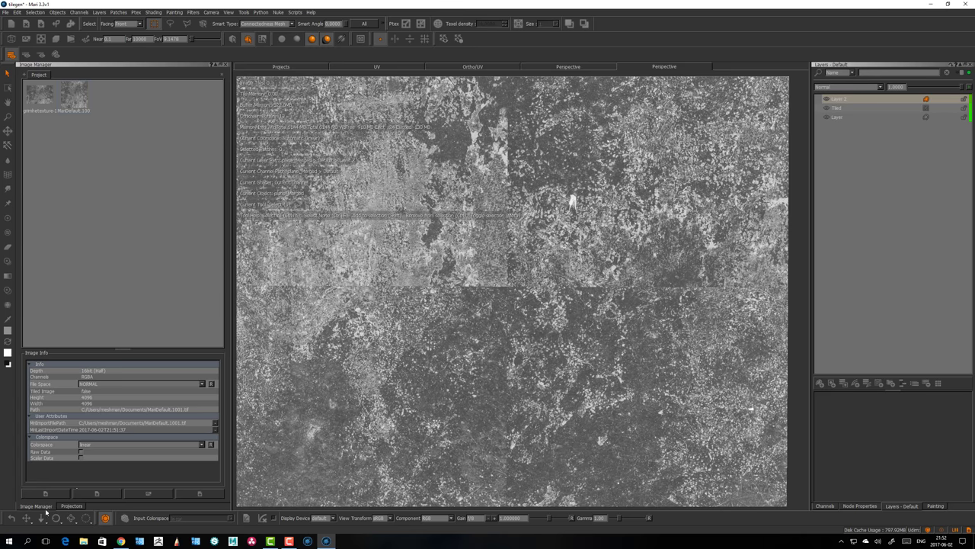
# Make the cameraShape1 projector current again so the plane is viewed through the imported camera.
pyautogui.click(70, 505)
pyautogui.rightClick(73, 75)
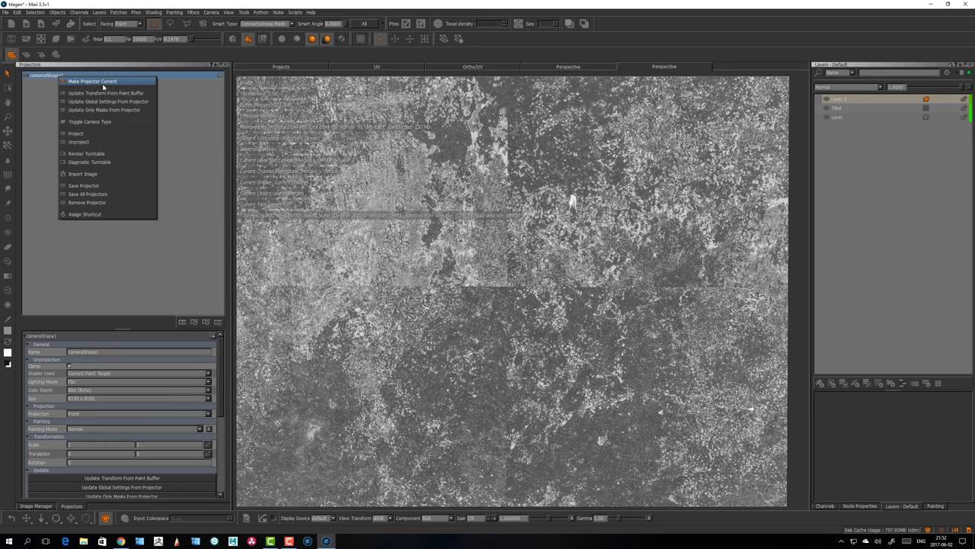
pyautogui.click(88, 83)
pyautogui.keyDown('alt'); pyautogui.moveTo(488, 297); pyautogui.dragTo(537, 315, button='right'); pyautogui.keyUp('alt')
# Reposition the grunge texture with the Paint Through tool, paint it over part of the horizontal seam, and bake the paint.
pyautogui.press('u')
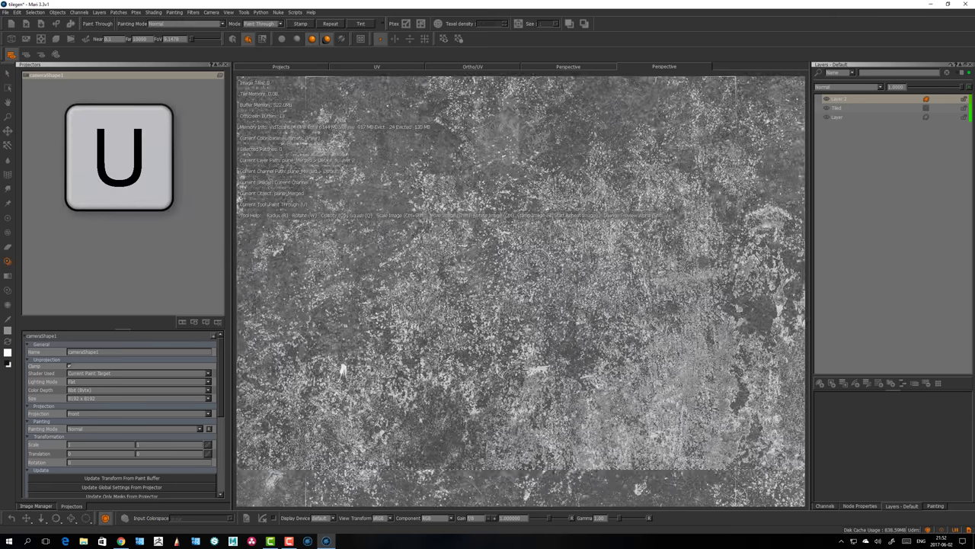
pyautogui.moveTo(558, 285)
pyautogui.keyDown('shift'); pyautogui.mouseDown()
pyautogui.moveTo(834, 140)
pyautogui.moveTo(783, 332)
pyautogui.moveTo(677, 315)
pyautogui.moveTo(466, 325)
pyautogui.mouseUp(); pyautogui.keyUp('shift')
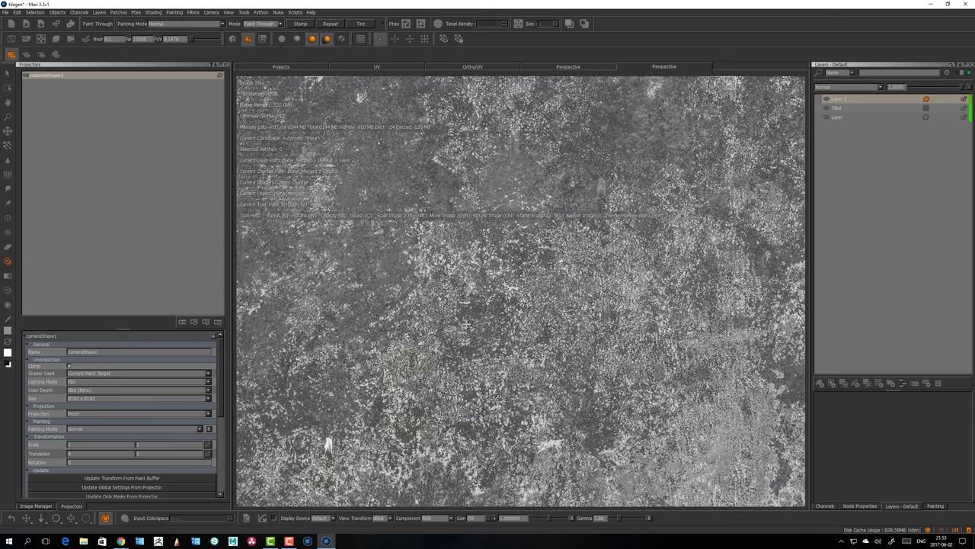
pyautogui.press('k')
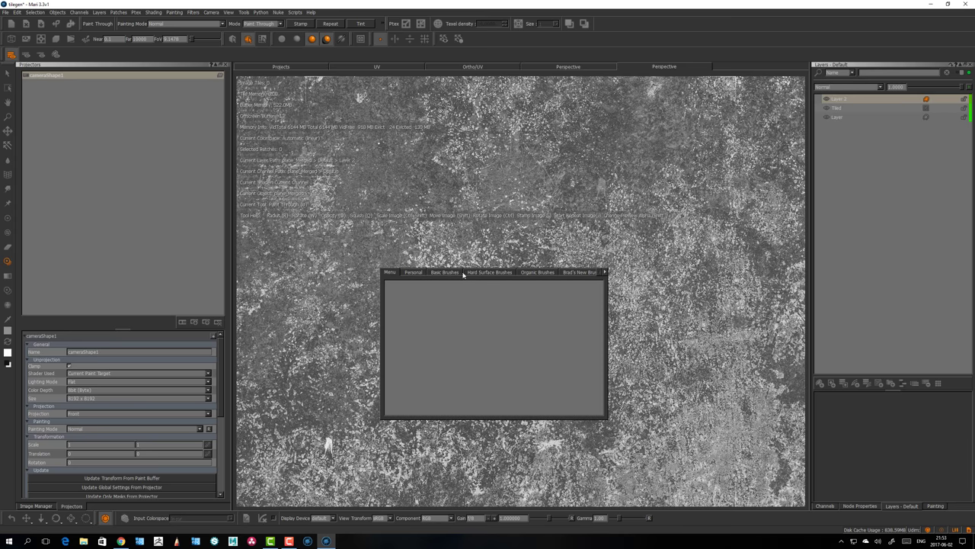
pyautogui.click(461, 272)
pyautogui.keyDown('alt'); pyautogui.moveTo(457, 287); pyautogui.dragTo(581, 300, button='middle'); pyautogui.keyUp('alt')
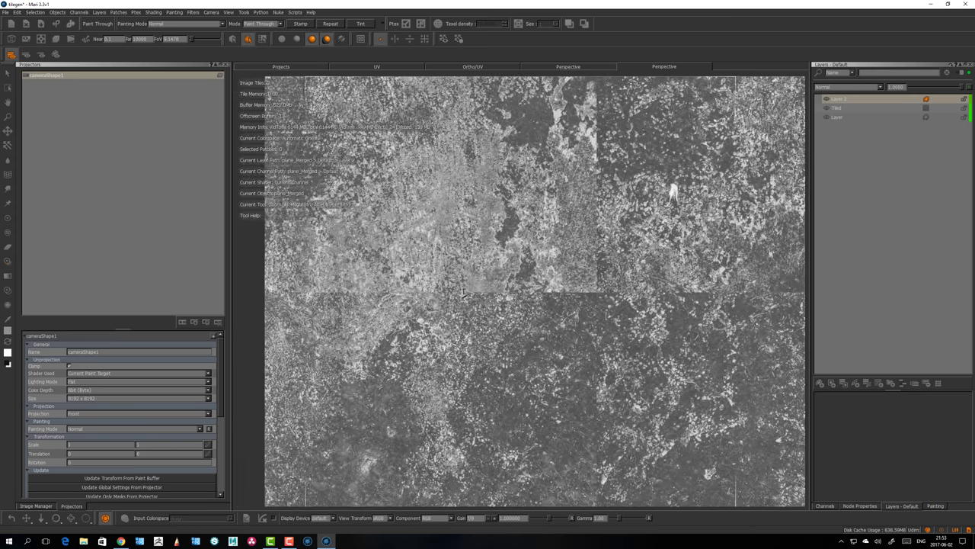
pyautogui.keyDown('alt'); pyautogui.moveTo(580, 300); pyautogui.dragTo(609, 300, button='right'); pyautogui.keyUp('alt')
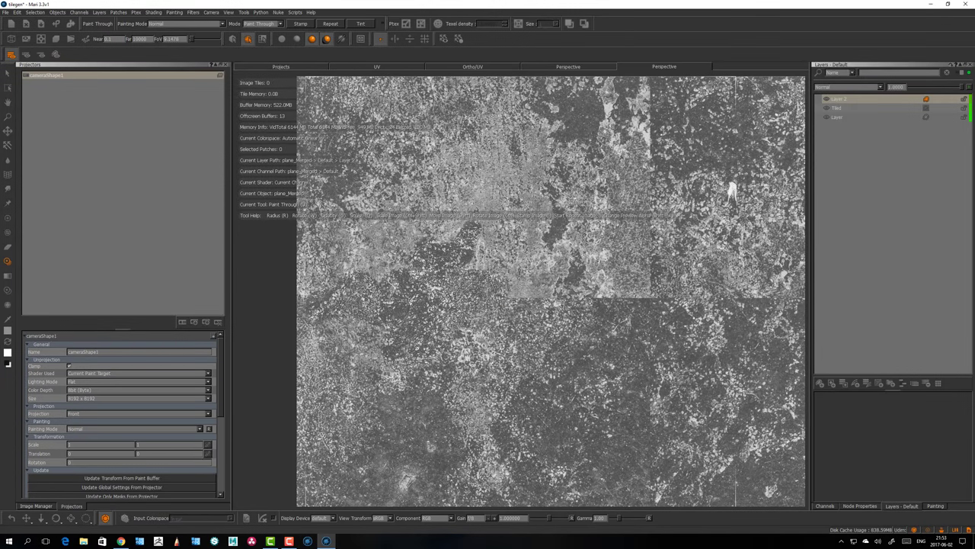
pyautogui.press('b')
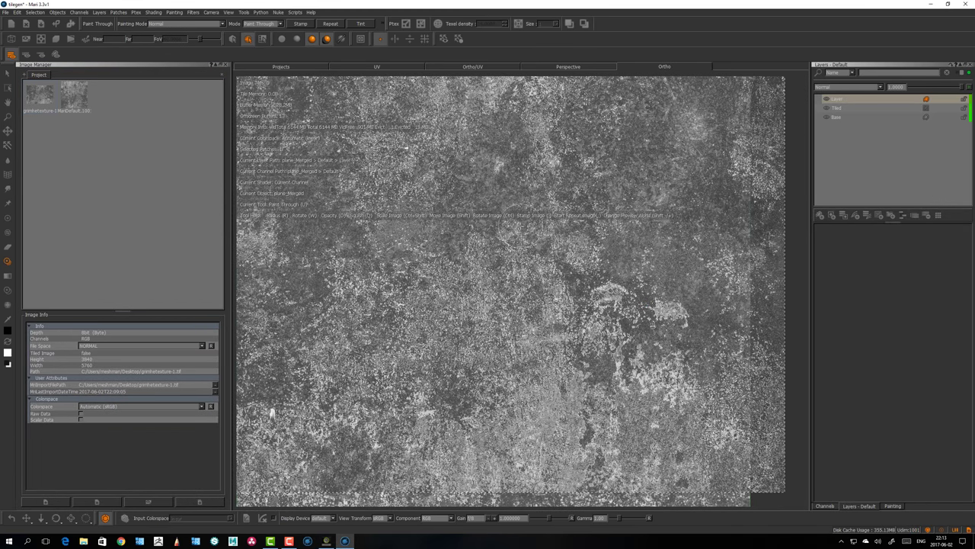
# Switch to the Paint tool and merge the seam-covering paint layer with the Tiled layer.
pyautogui.press('p')
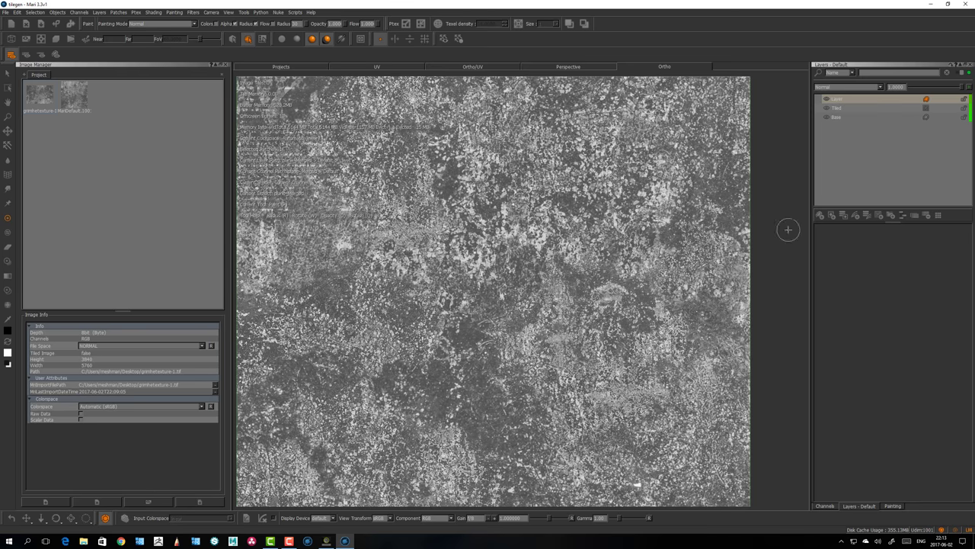
pyautogui.click(836, 109)
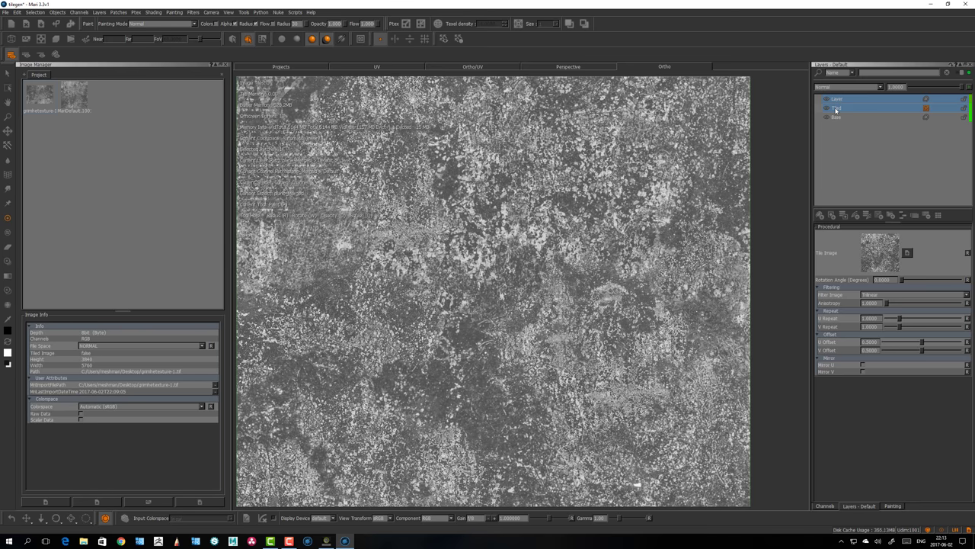
pyautogui.rightClick(837, 109)
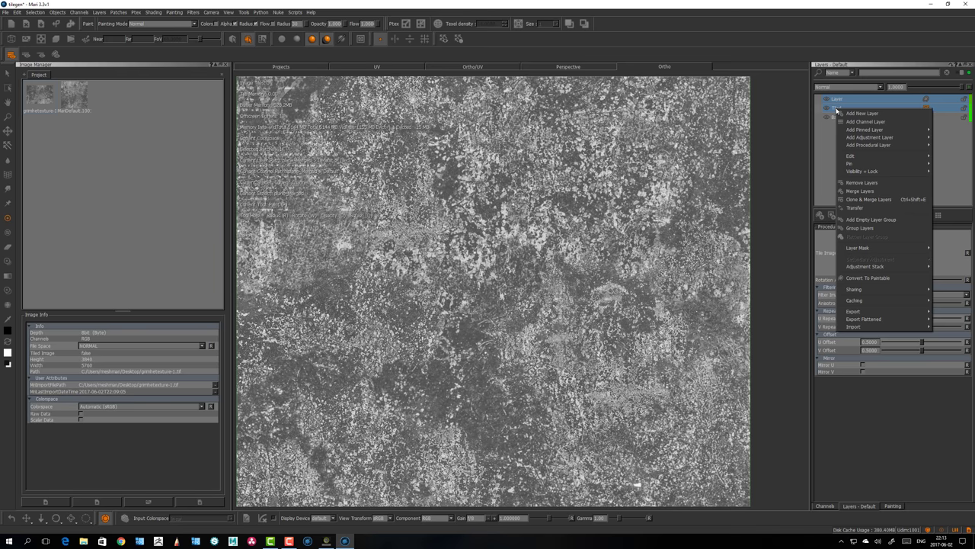
pyautogui.click(869, 192)
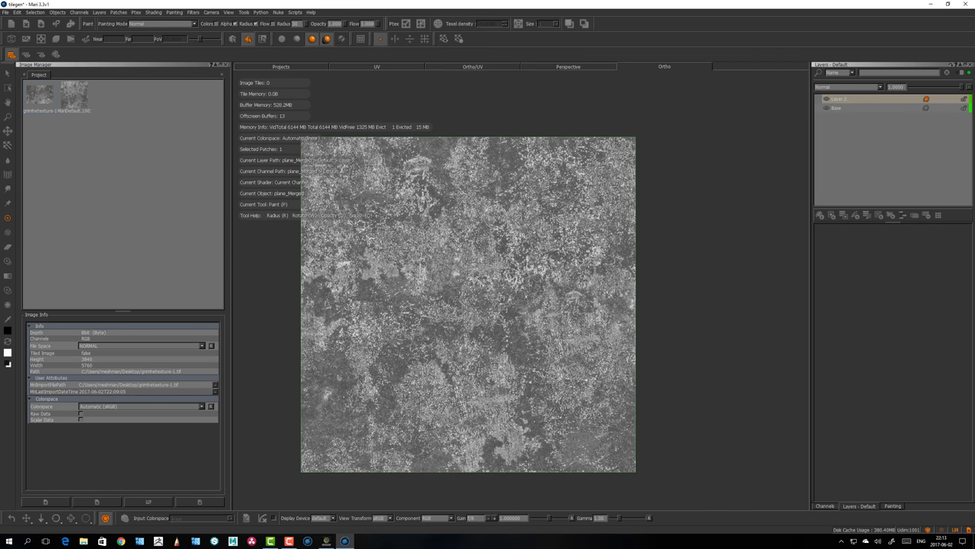
# Rename the merged layer to Tiled and switch to the Select tool.
pyautogui.click(835, 100)
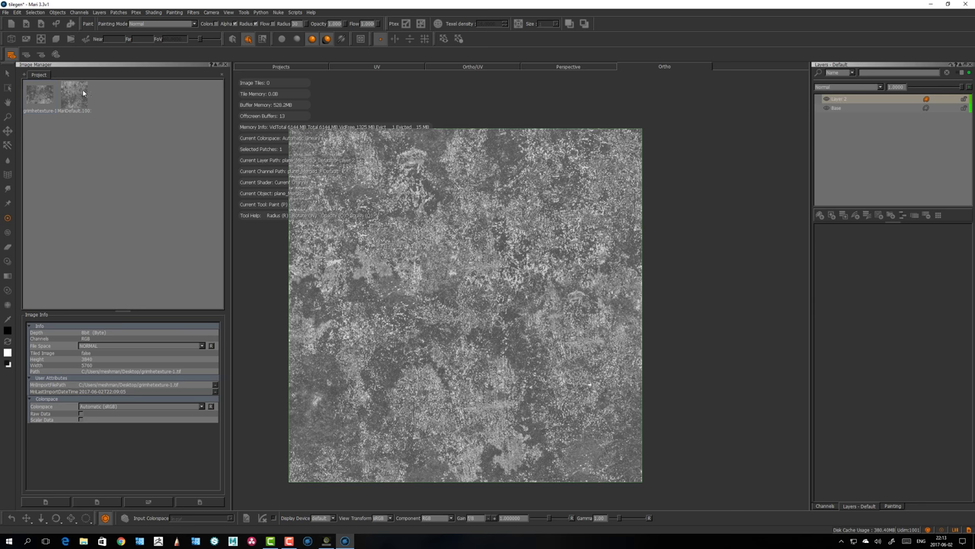
pyautogui.press('s')
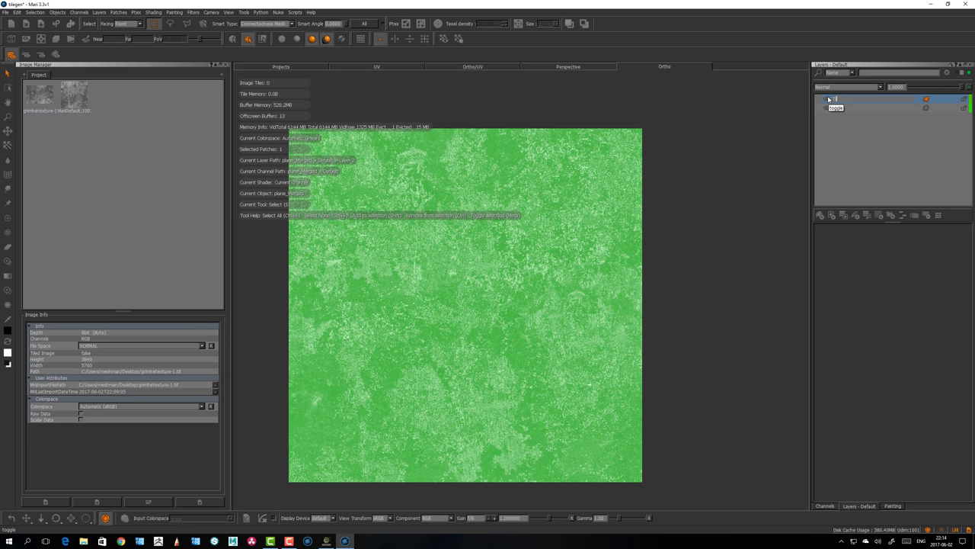
pyautogui.write('d')
pyautogui.press('Return')
# Send the selected patch to the Image Manager as a linear-colorspace image, and deselect the patch.
pyautogui.rightClick(481, 241)
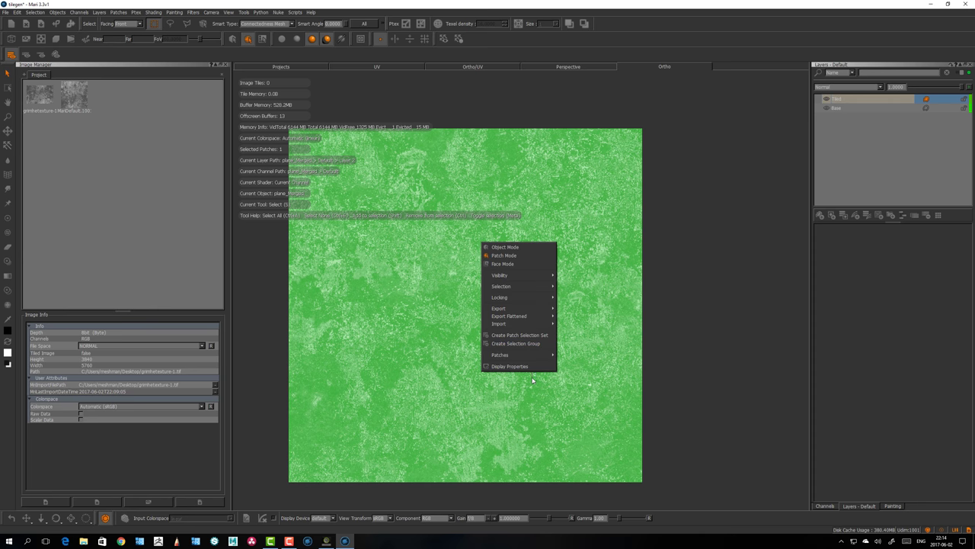
pyautogui.moveTo(518, 354)
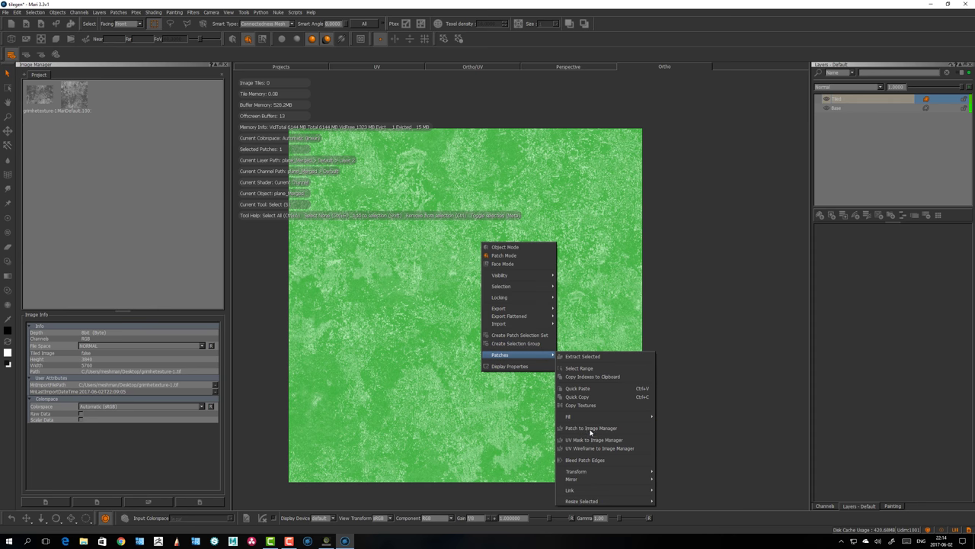
pyautogui.click(591, 428)
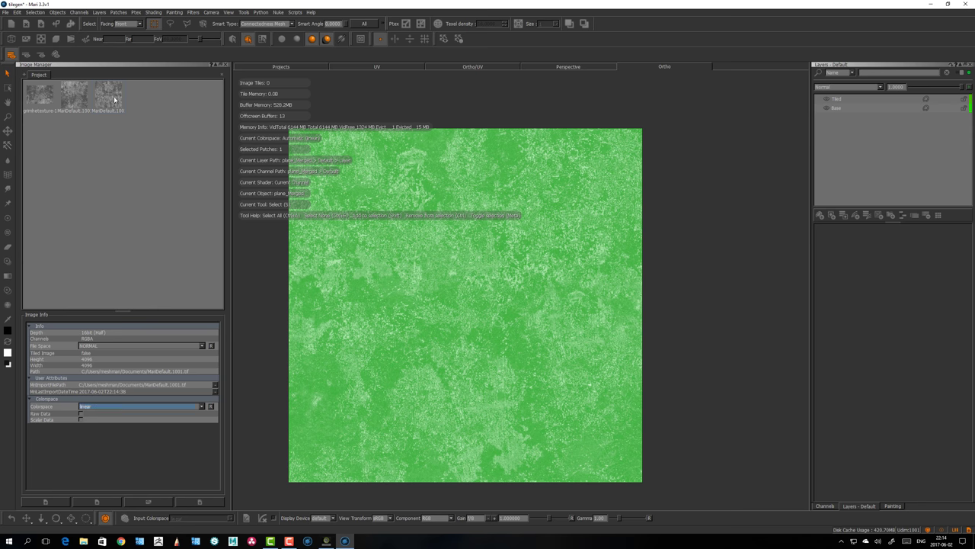
pyautogui.click(707, 161)
pyautogui.press('p')
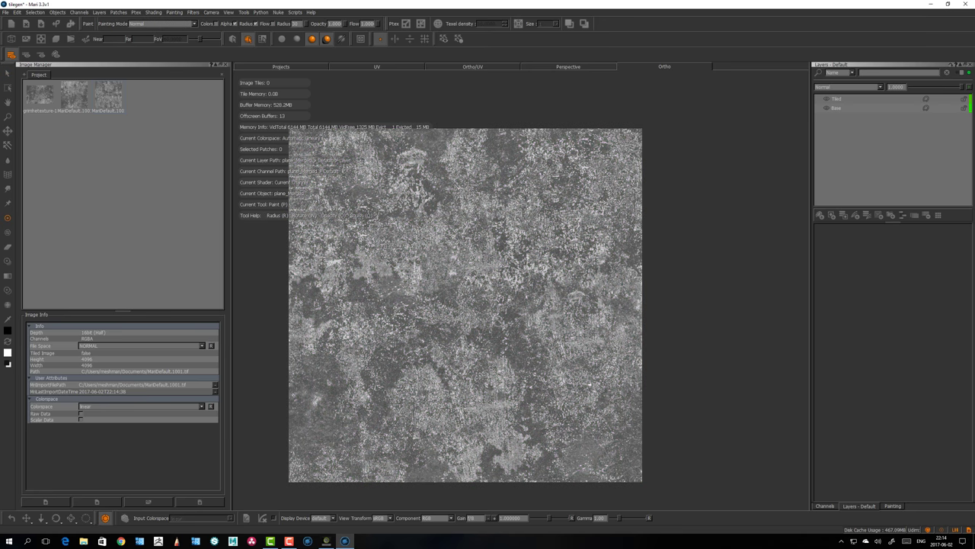
# Add another Tiled procedural layer on top and use the newly extracted seamless image as its tile image.
pyautogui.press('Tab')
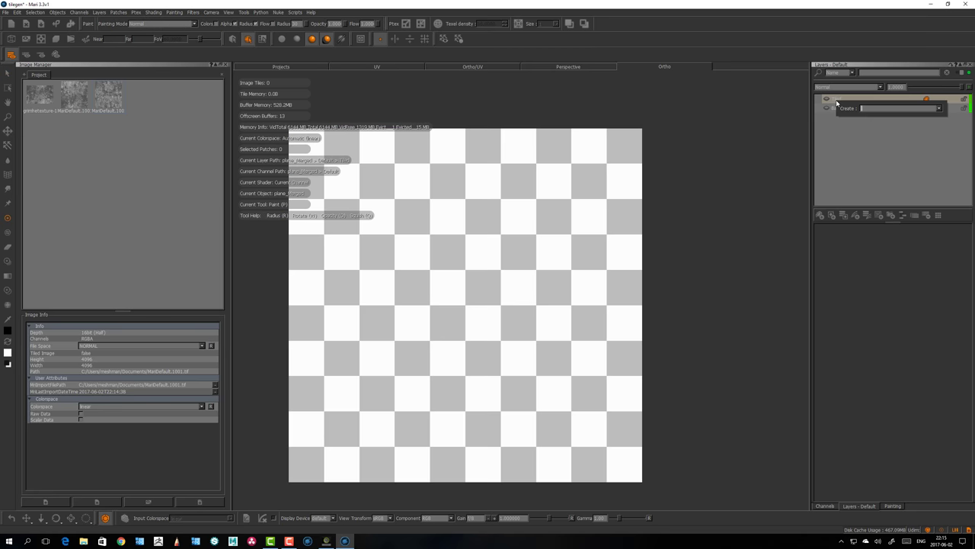
pyautogui.write('ti')
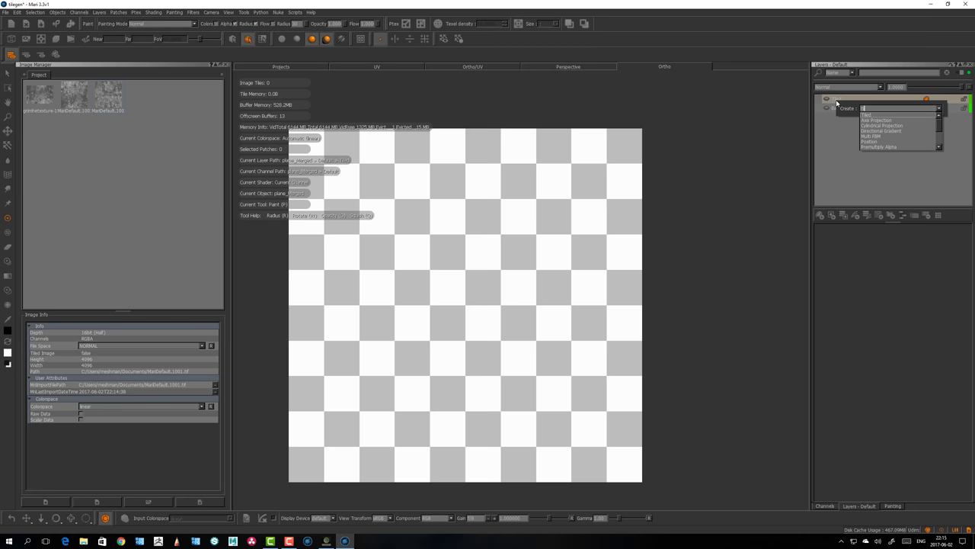
pyautogui.press('Return')
pyautogui.moveTo(108, 98); pyautogui.dragTo(886, 257)
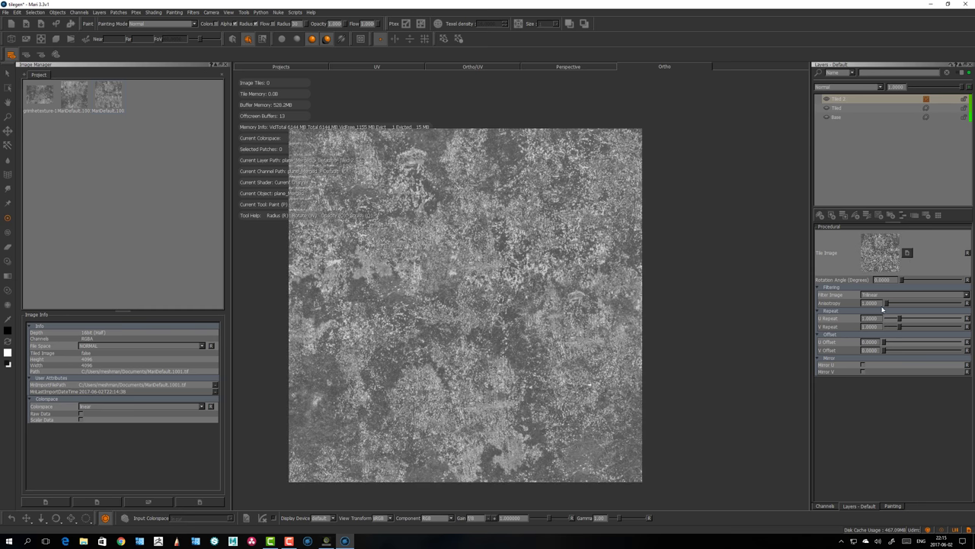
# Increase the new Tiled layer's U Repeat to about 8 and V Repeat to about 6.2.
pyautogui.moveTo(900, 319); pyautogui.dragTo(915, 327)
pyautogui.moveTo(488, 282)
pyautogui.keyDown('alt'); pyautogui.mouseDown(button='right')
pyautogui.moveTo(549, 281)
pyautogui.moveTo(497, 281)
pyautogui.moveTo(475, 260)
pyautogui.moveTo(532, 248)
pyautogui.moveTo(497, 270)
pyautogui.moveTo(509, 276)
pyautogui.mouseUp(button='right'); pyautogui.keyUp('alt')
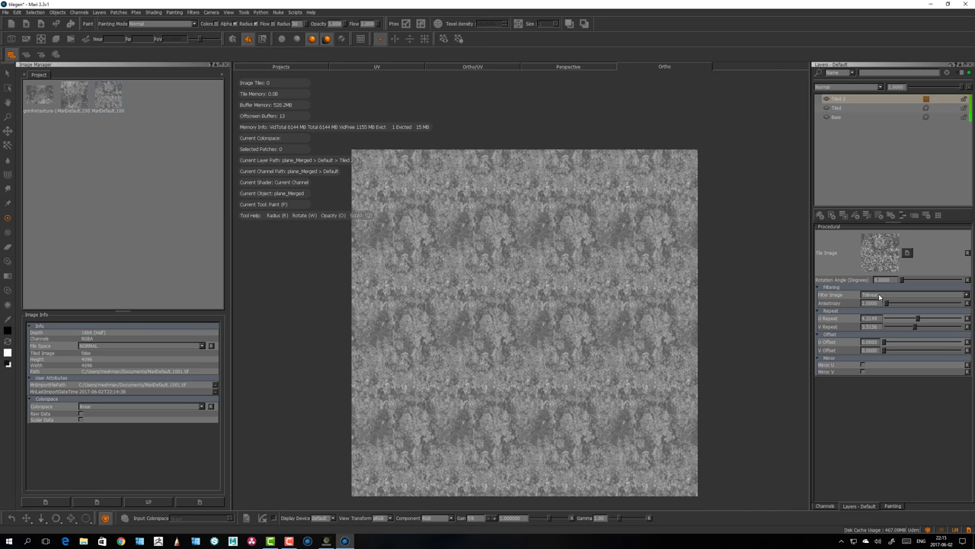
pyautogui.moveTo(920, 324); pyautogui.dragTo(923, 331)
pyautogui.keyDown('alt'); pyautogui.moveTo(549, 305); pyautogui.dragTo(554, 308, button='right'); pyautogui.keyUp('alt')
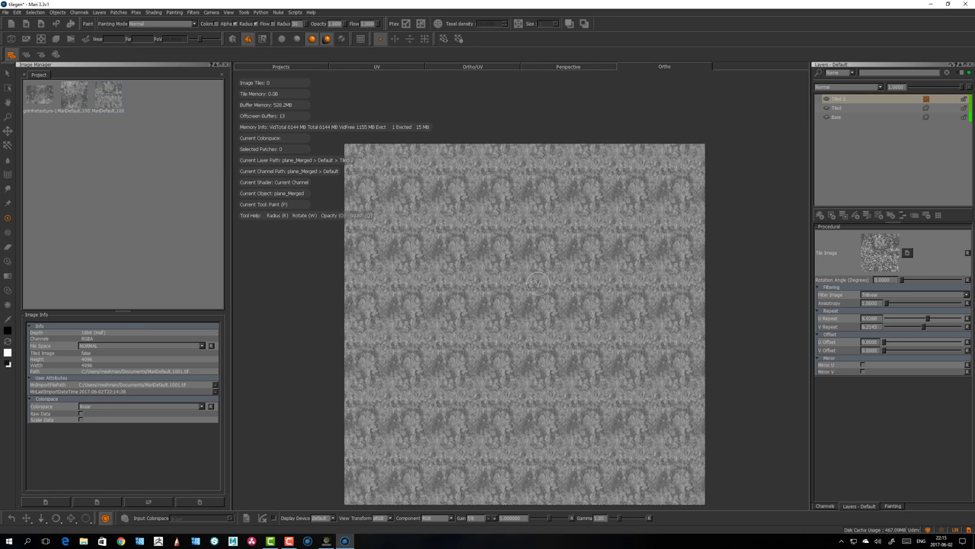
# Examine the repeated texture across the plane for visible seams at different zoom levels.
pyautogui.keyDown('alt'); pyautogui.moveTo(555, 308); pyautogui.dragTo(532, 280, button='middle'); pyautogui.keyUp('alt')
pyautogui.keyDown('alt'); pyautogui.moveTo(532, 280); pyautogui.dragTo(549, 288, button='right'); pyautogui.keyUp('alt')
pyautogui.keyDown('alt'); pyautogui.moveTo(463, 250); pyautogui.dragTo(475, 254, button='right'); pyautogui.keyUp('alt')
pyautogui.keyDown('alt'); pyautogui.moveTo(476, 254); pyautogui.dragTo(499, 262, button='middle'); pyautogui.keyUp('alt')
pyautogui.keyDown('alt'); pyautogui.moveTo(499, 253); pyautogui.dragTo(512, 256, button='right'); pyautogui.keyUp('alt')
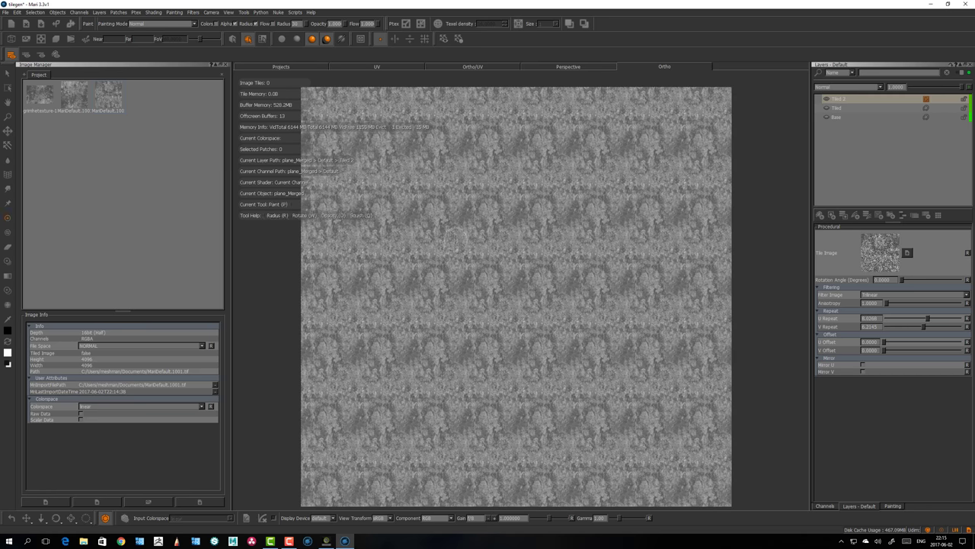
pyautogui.keyDown('alt'); pyautogui.moveTo(456, 238); pyautogui.dragTo(457, 239, button='right'); pyautogui.keyUp('alt')
pyautogui.keyDown('alt'); pyautogui.moveTo(458, 239); pyautogui.dragTo(454, 227, button='middle'); pyautogui.keyUp('alt')
pyautogui.keyDown('alt'); pyautogui.moveTo(454, 227); pyautogui.dragTo(440, 219, button='right'); pyautogui.keyUp('alt')
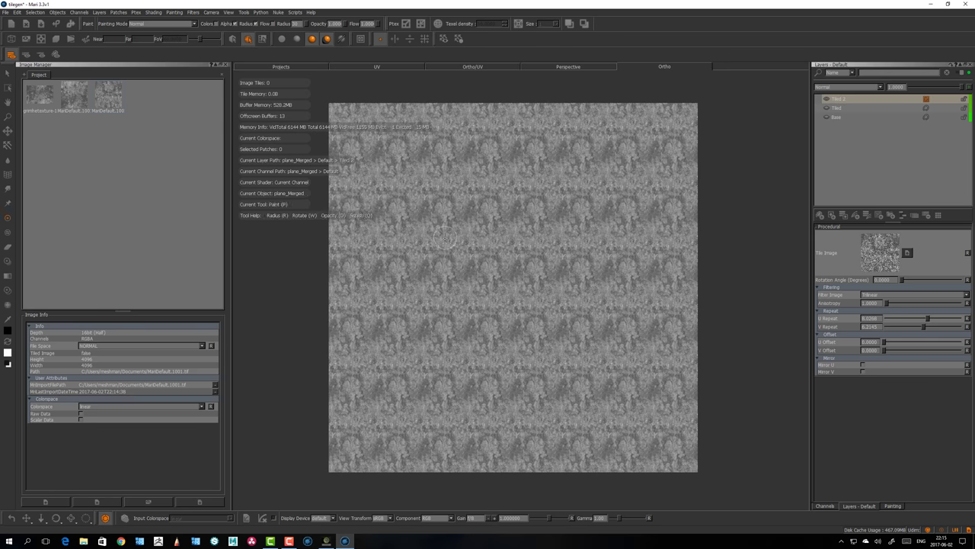